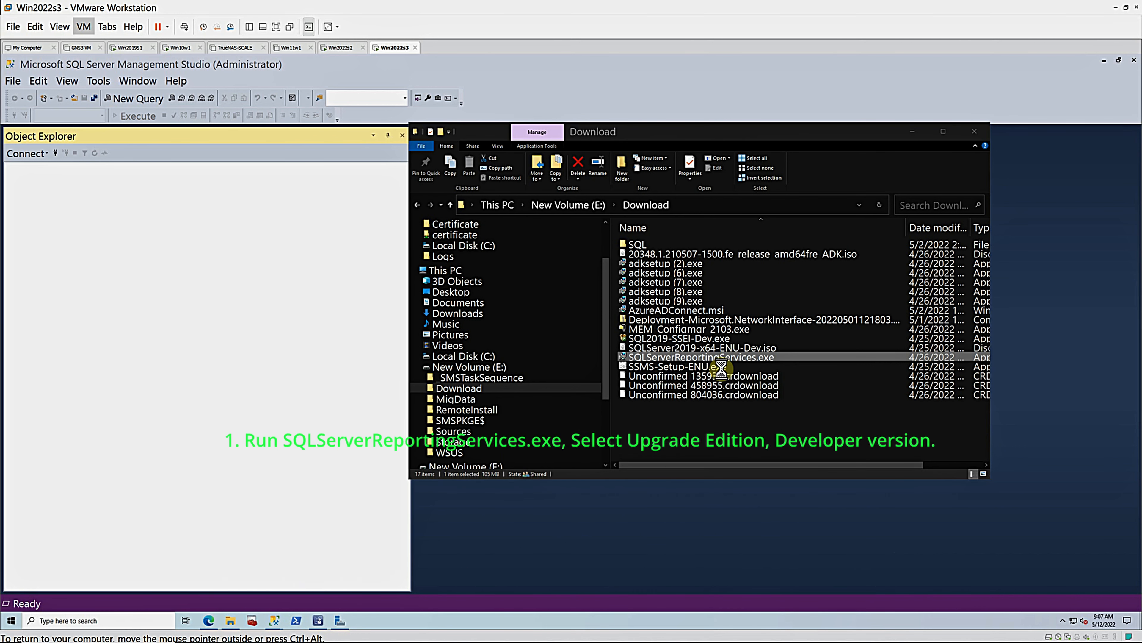
- Upgrade SQL Server 2019 Reporting Services to the Developer edition, accepting the license terms
{"action": "left_click", "coordinate": [607, 288]}
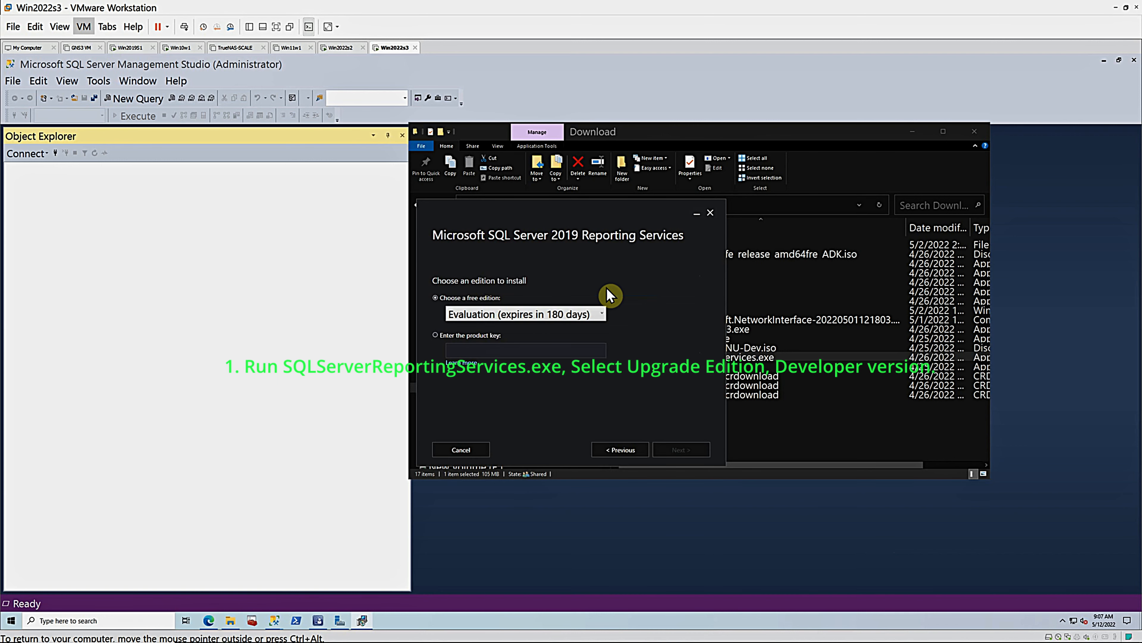
{"action": "left_click", "coordinate": [541, 314]}
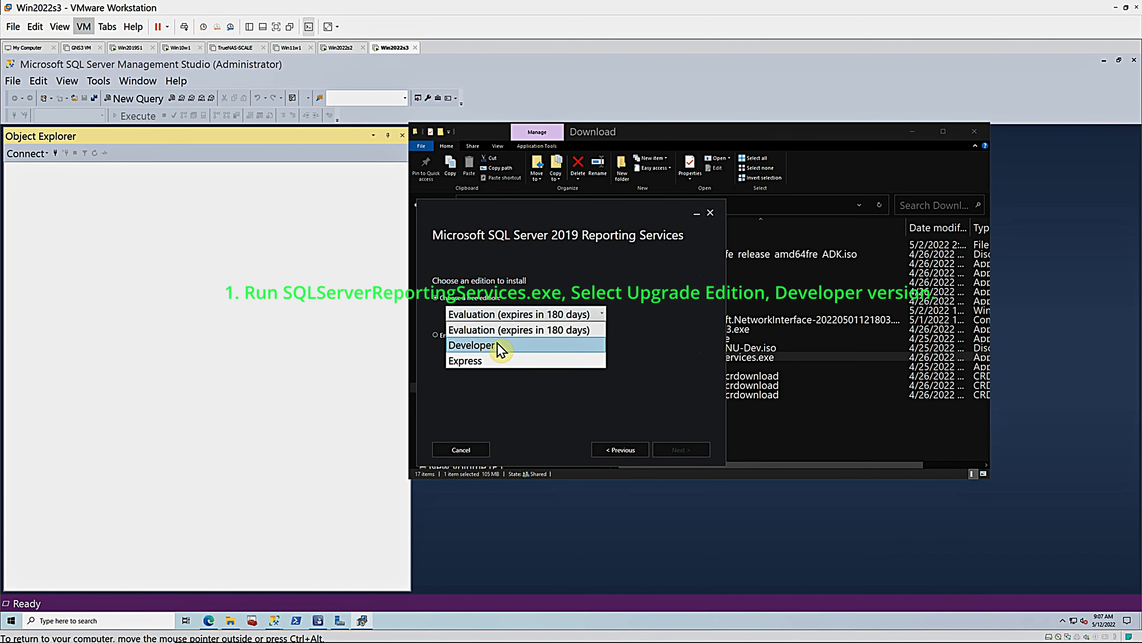
{"action": "left_click", "coordinate": [501, 345]}
{"action": "left_click", "coordinate": [675, 449]}
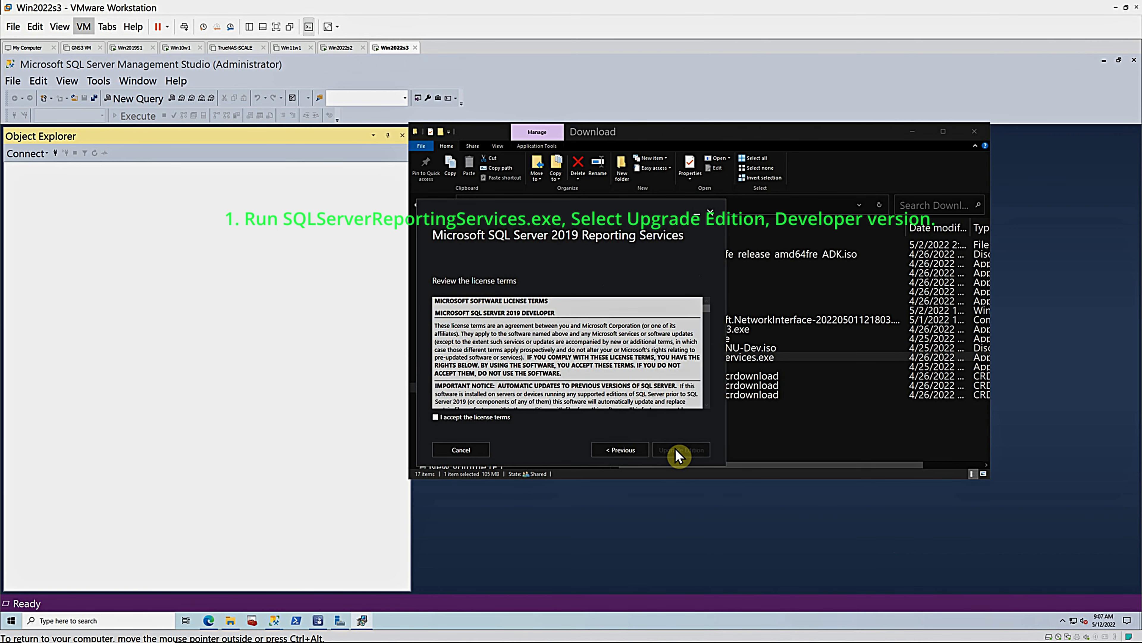
{"action": "left_click", "coordinate": [436, 417]}
{"action": "left_click", "coordinate": [680, 452]}
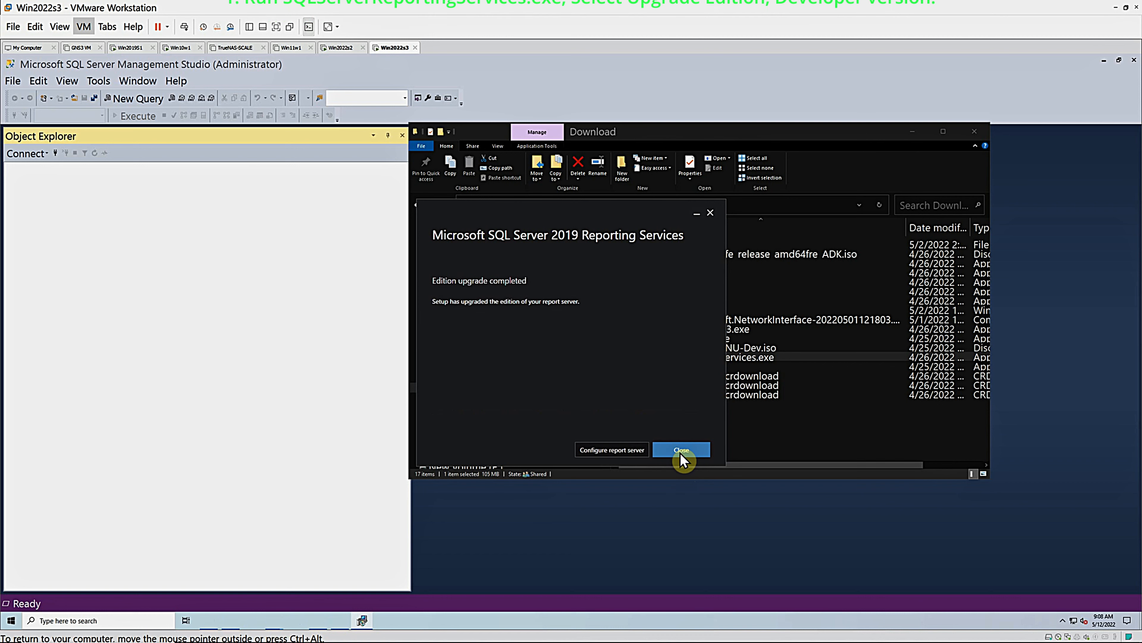
- Dismiss the pending Connect to Server dialog in SQL Server Management Studio and clear its window off the desktop
{"action": "left_click", "coordinate": [1099, 63]}
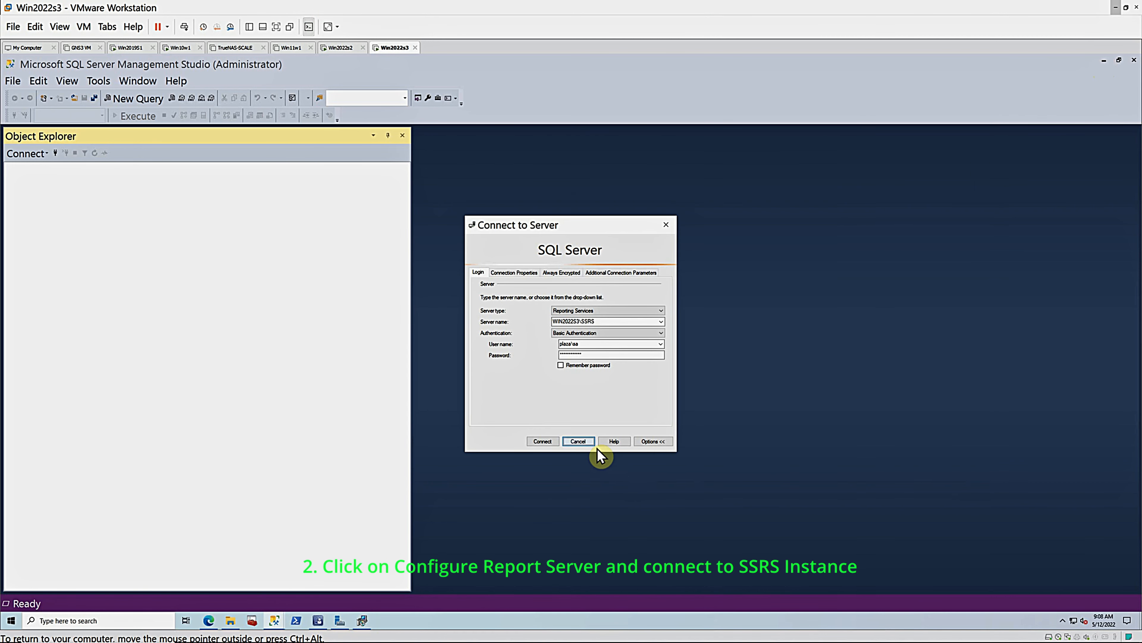
{"action": "left_click", "coordinate": [579, 442]}
{"action": "left_click", "coordinate": [1092, 69]}
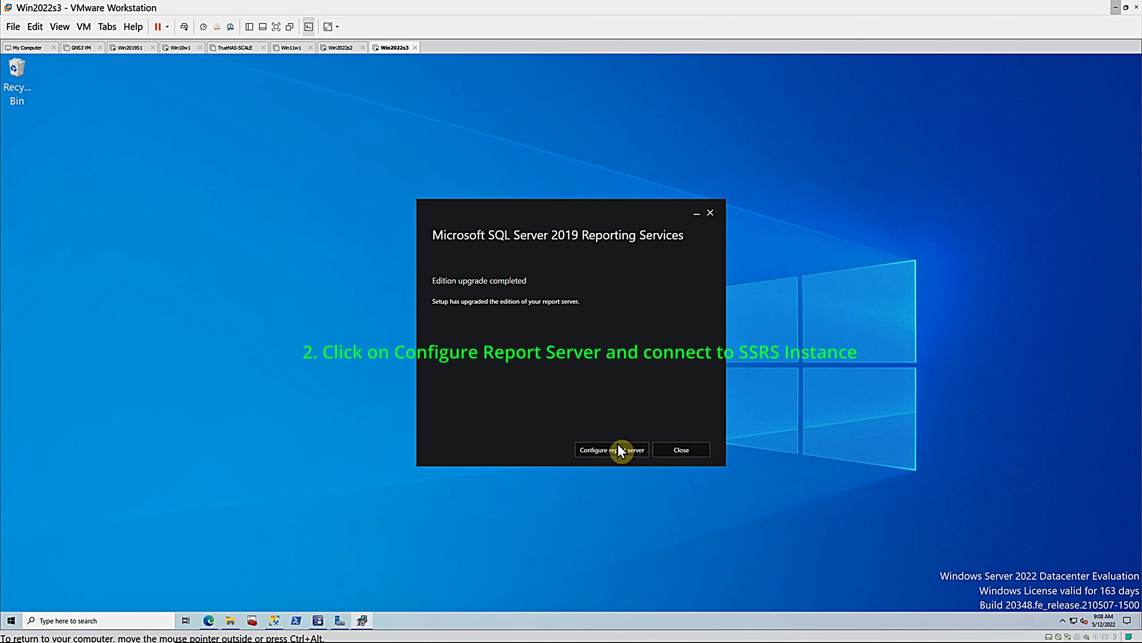
- Open the report server configuration from the finished setup and connect to the SSRS instance on WIN2022S3
{"action": "left_click", "coordinate": [610, 452]}
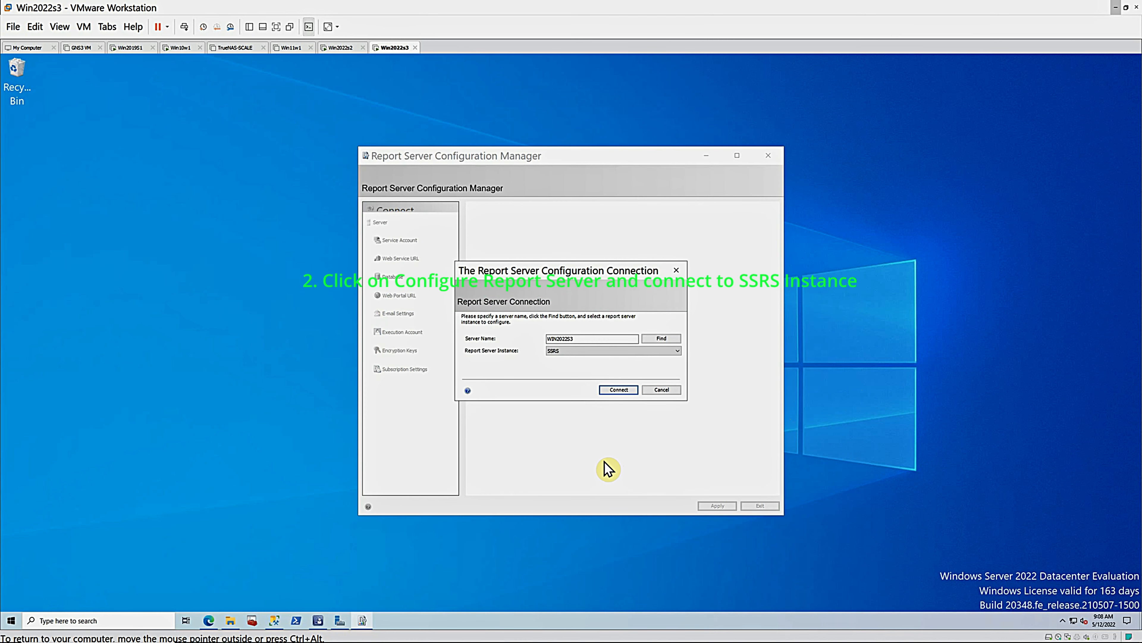
{"action": "left_click", "coordinate": [677, 351]}
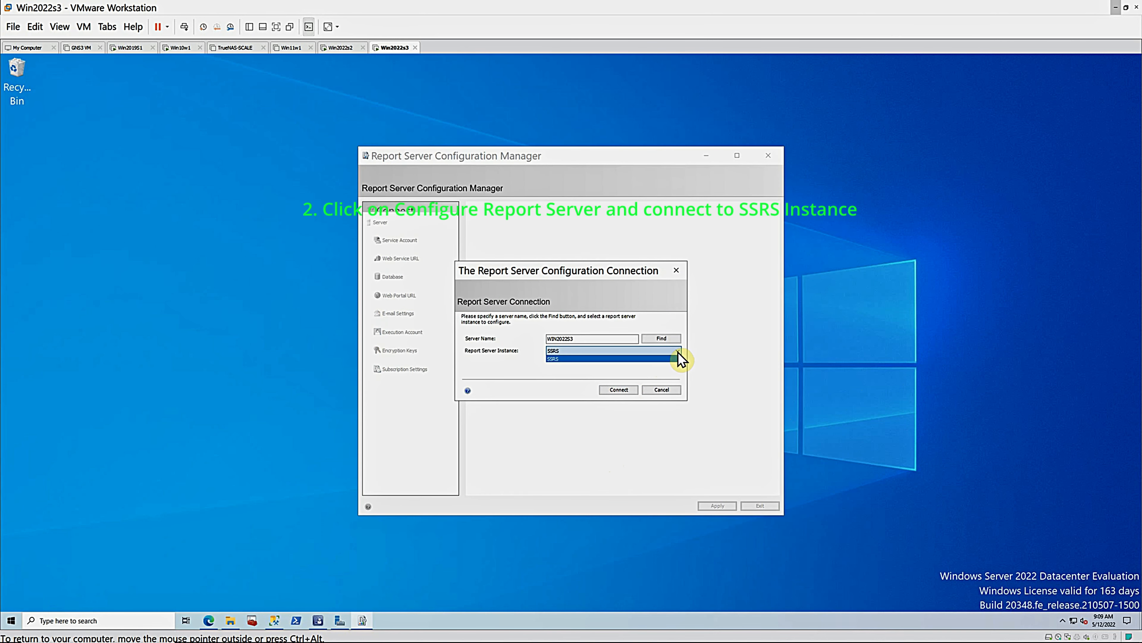
{"action": "left_click", "coordinate": [704, 340]}
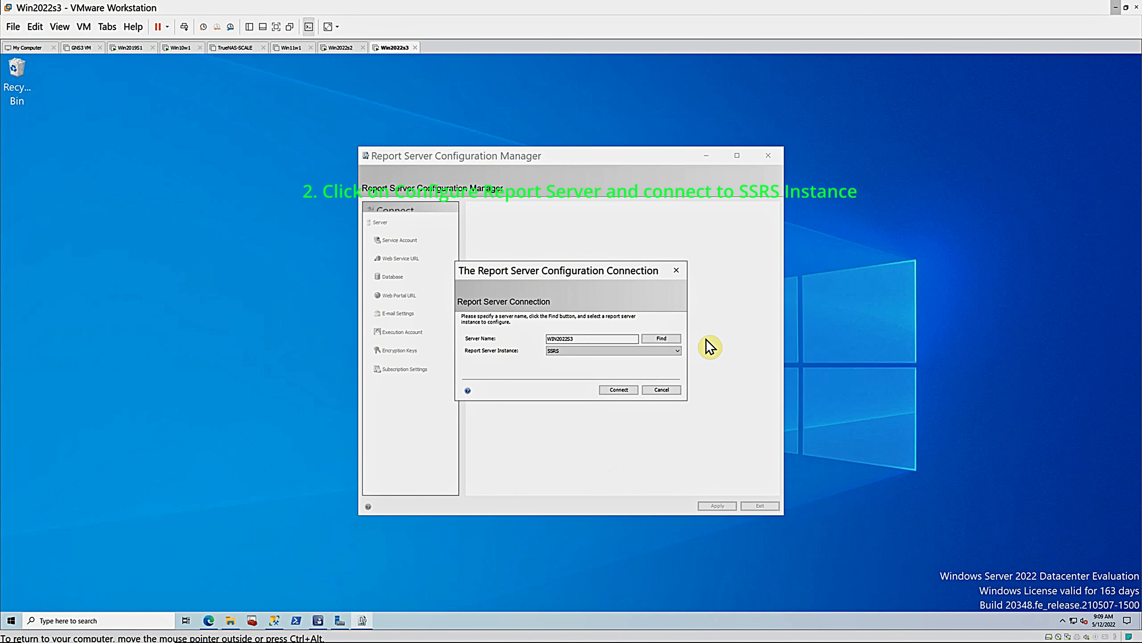
{"action": "left_click", "coordinate": [619, 390]}
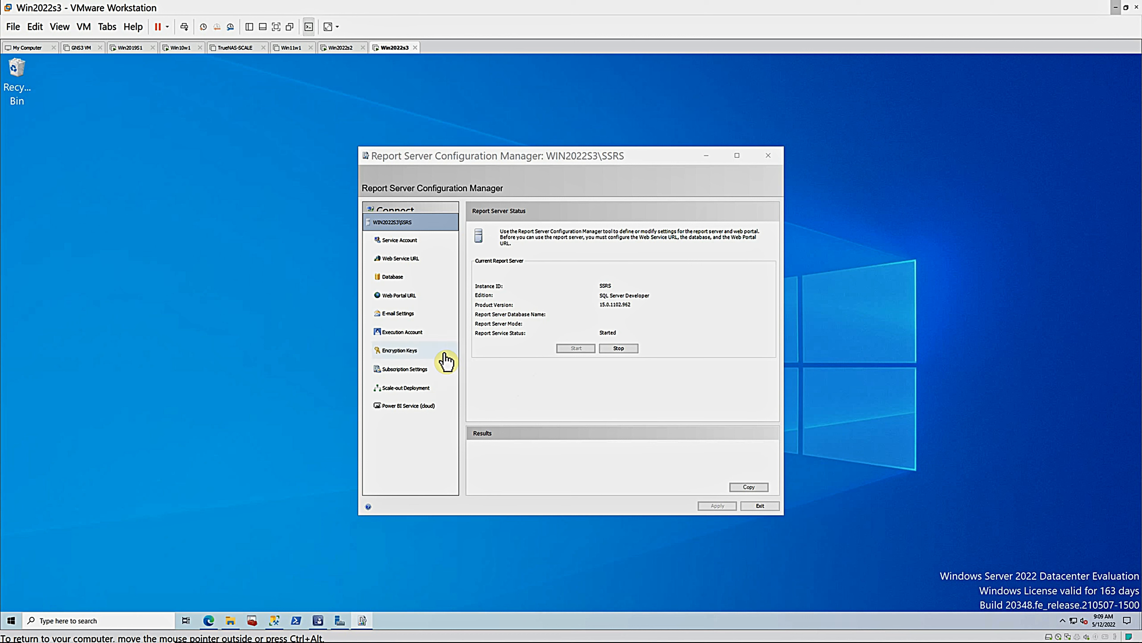
- Review the report server's service account, web service URL and database settings
{"action": "left_click", "coordinate": [395, 246]}
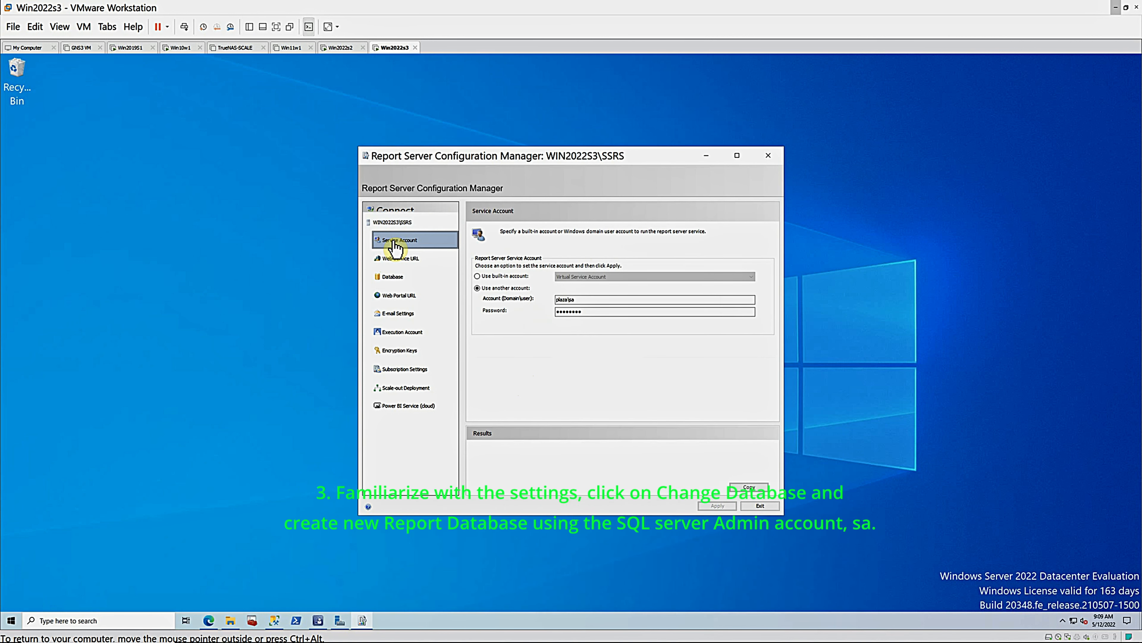
{"action": "left_click", "coordinate": [397, 264]}
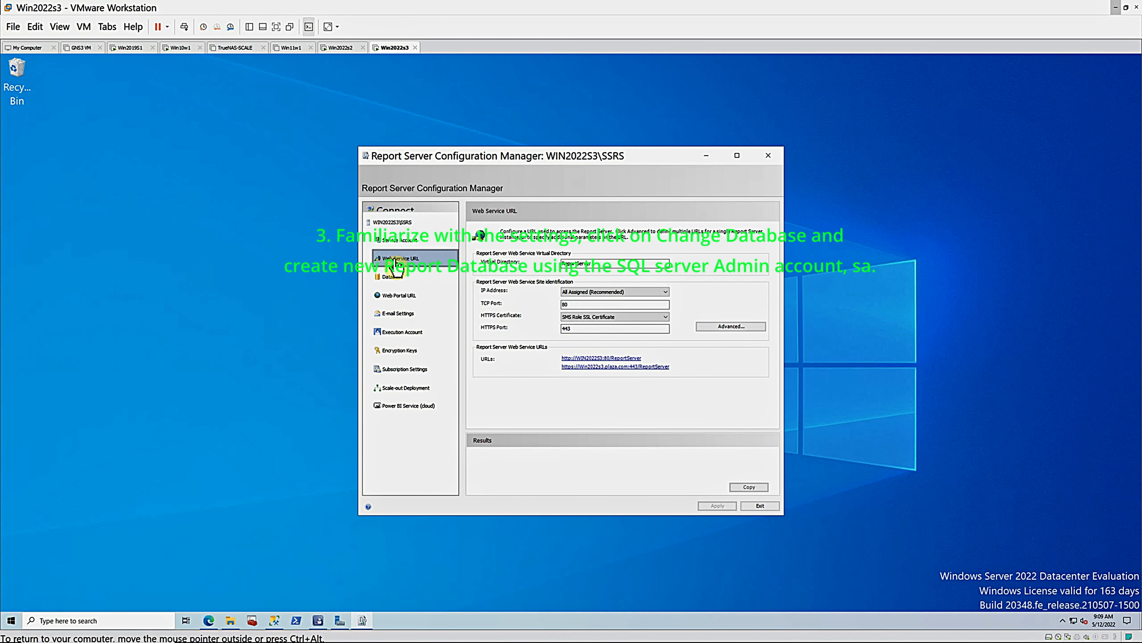
{"action": "left_click", "coordinate": [395, 278]}
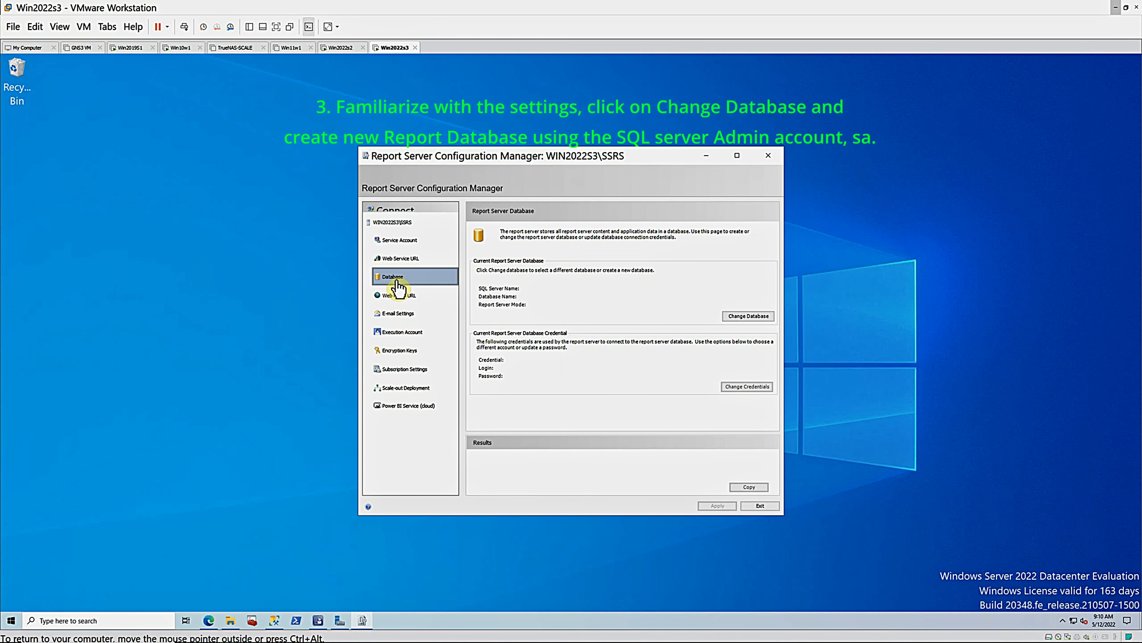
- Start a new report server database on WIN2022S3, connecting with the SQL Server account sa
{"action": "left_click", "coordinate": [747, 316]}
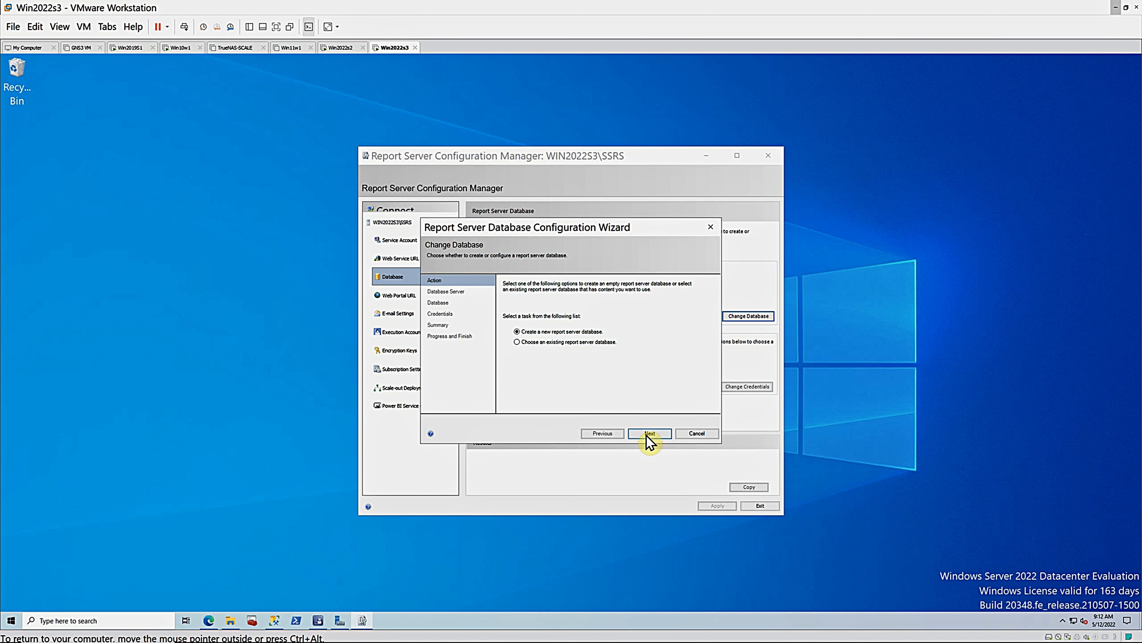
{"action": "left_click", "coordinate": [649, 433]}
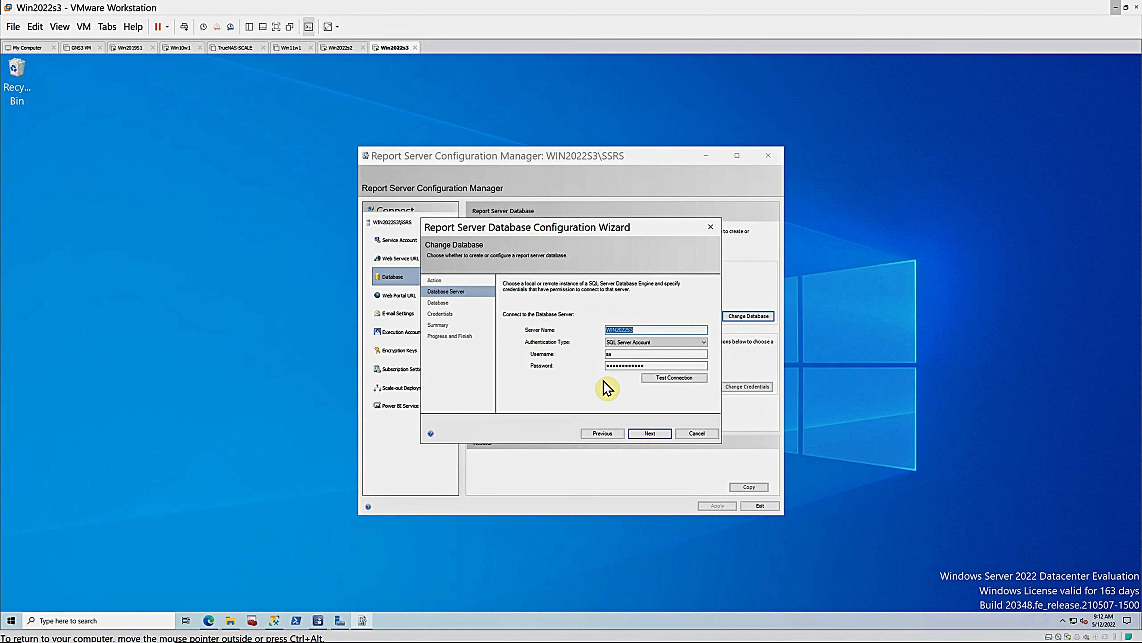
{"action": "left_click", "coordinate": [650, 434]}
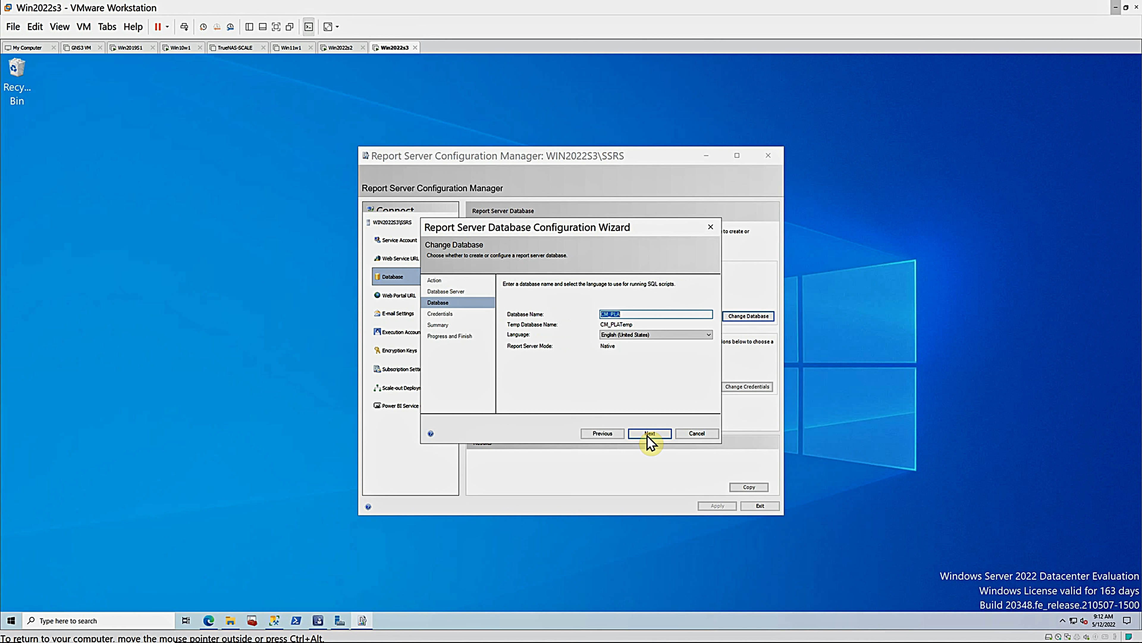
- Create the database as CM_PLA_Report_DB with Service Credentials and copy the task results
{"action": "left_click", "coordinate": [641, 314]}
{"action": "type", "text": "_Report_DB"}
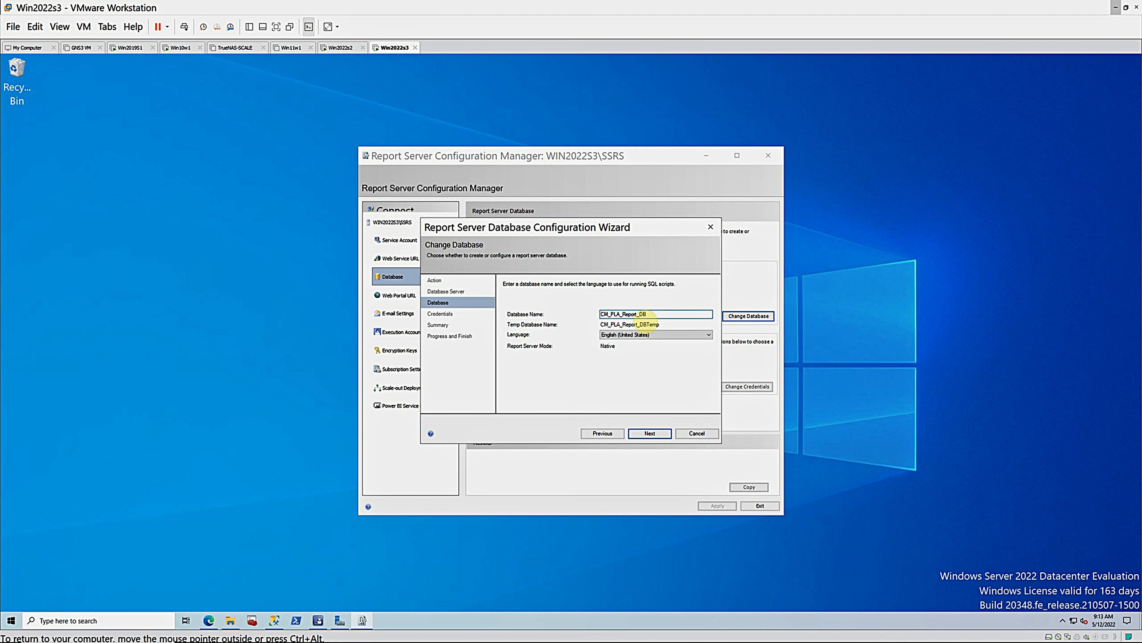
{"action": "left_click", "coordinate": [648, 436]}
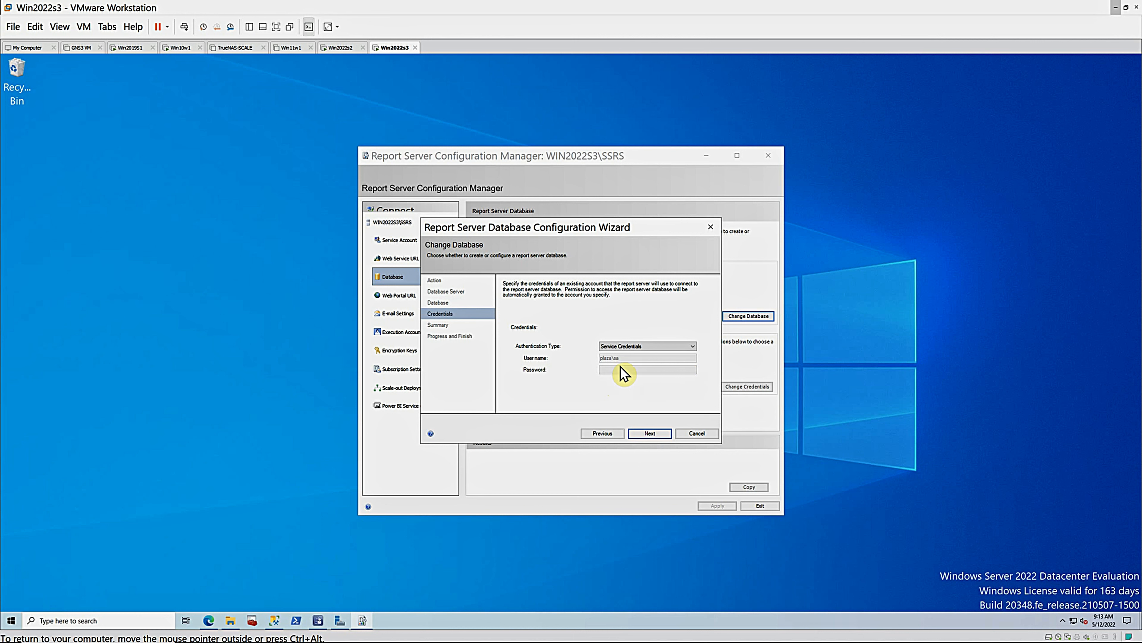
{"action": "left_click", "coordinate": [648, 434]}
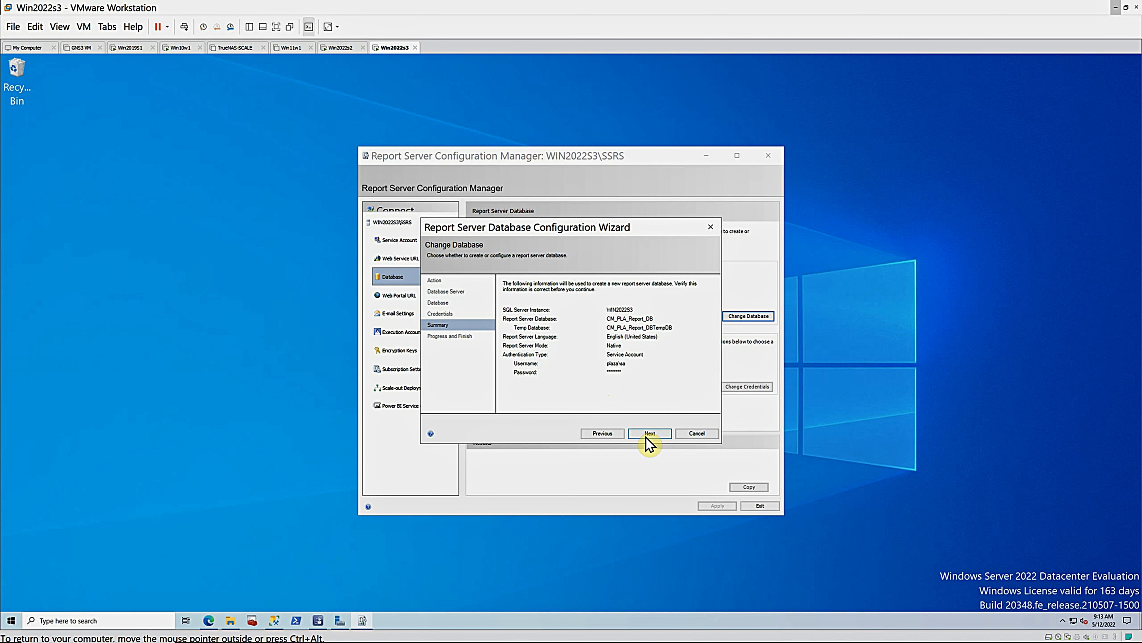
{"action": "left_click", "coordinate": [648, 435]}
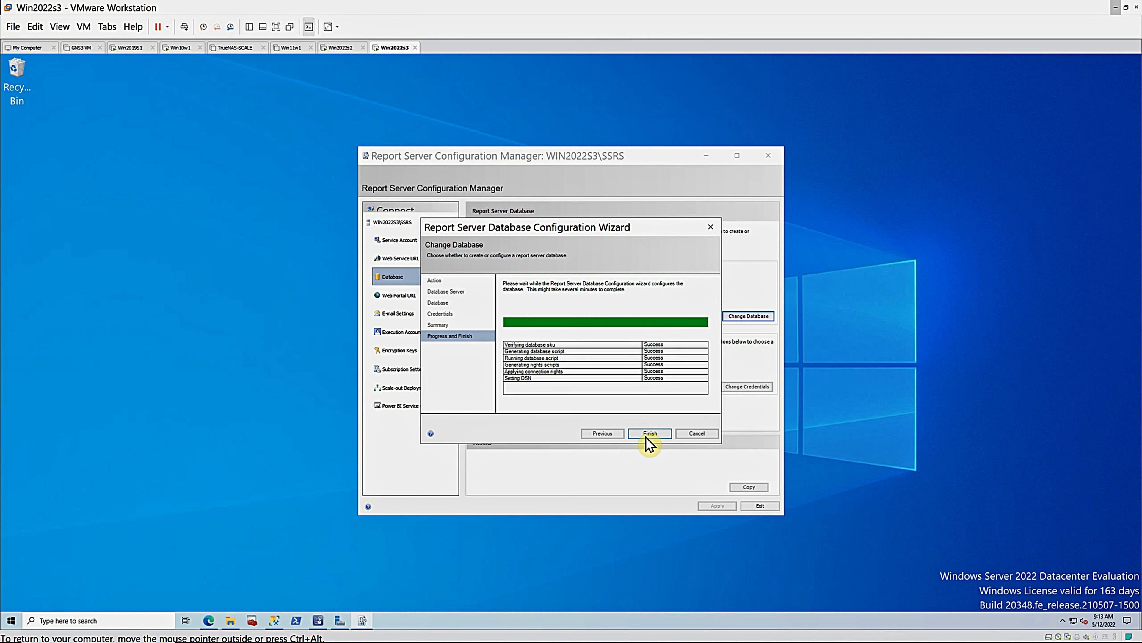
{"action": "left_click", "coordinate": [650, 434]}
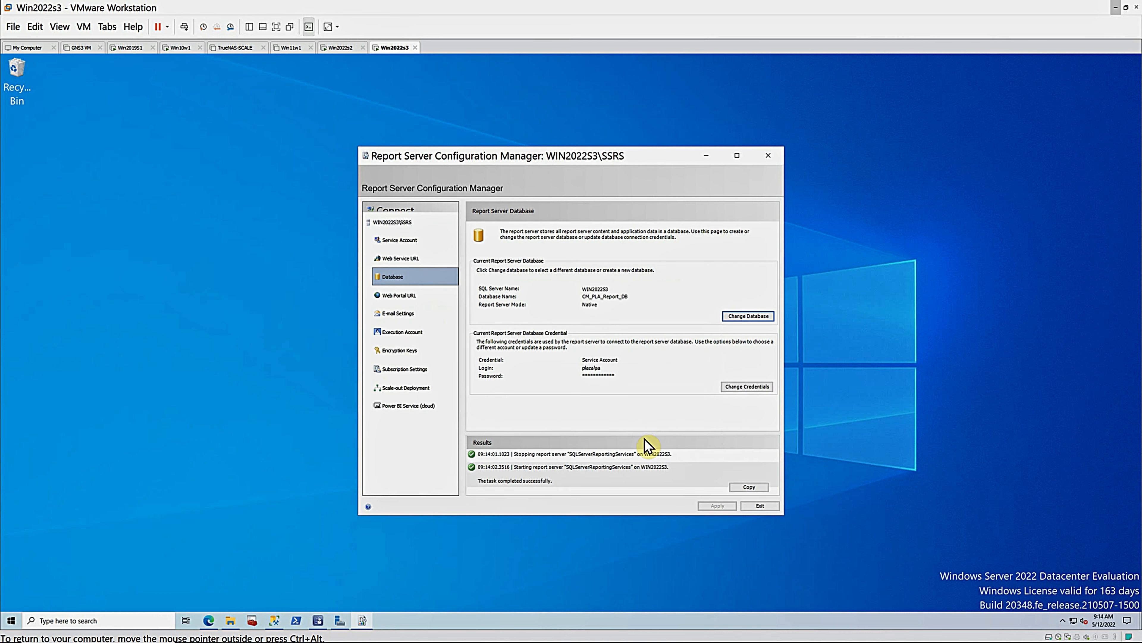
{"action": "left_click", "coordinate": [748, 487]}
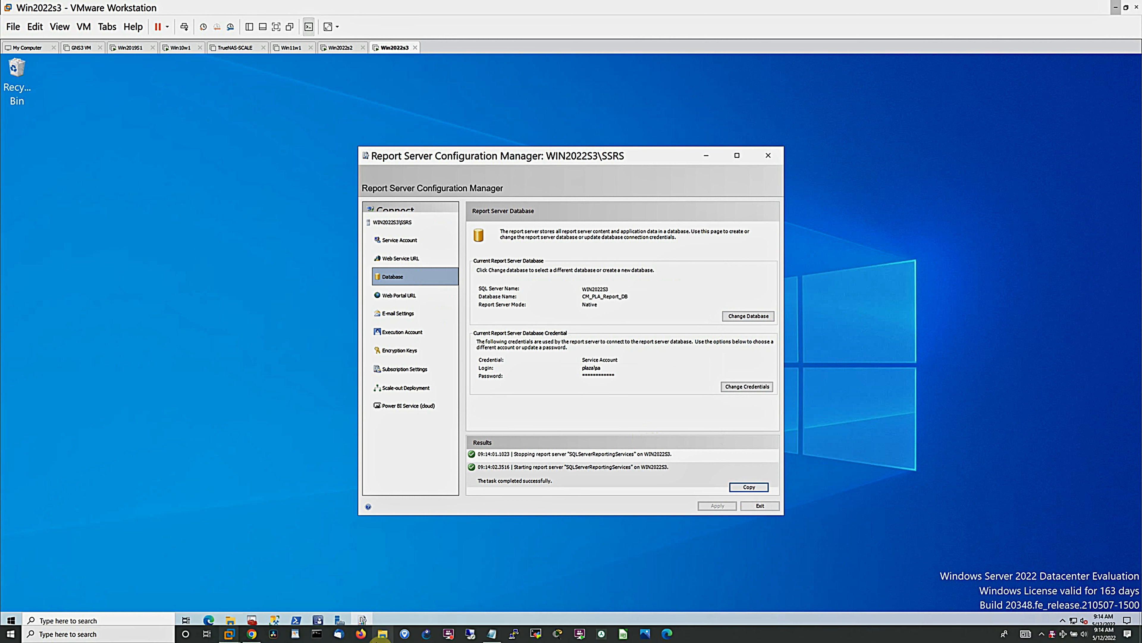
- Check the web portal's IPv4 and IPv6 HTTPS bindings without editing them and confirm the advanced site configuration
{"action": "left_click", "coordinate": [394, 297]}
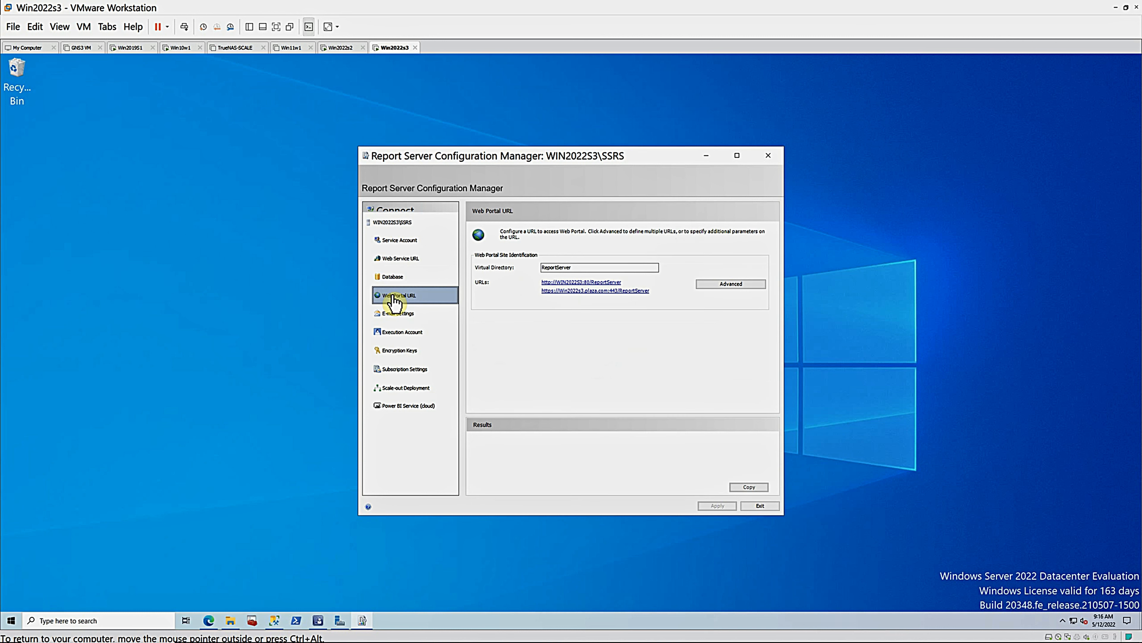
{"action": "left_click", "coordinate": [729, 284]}
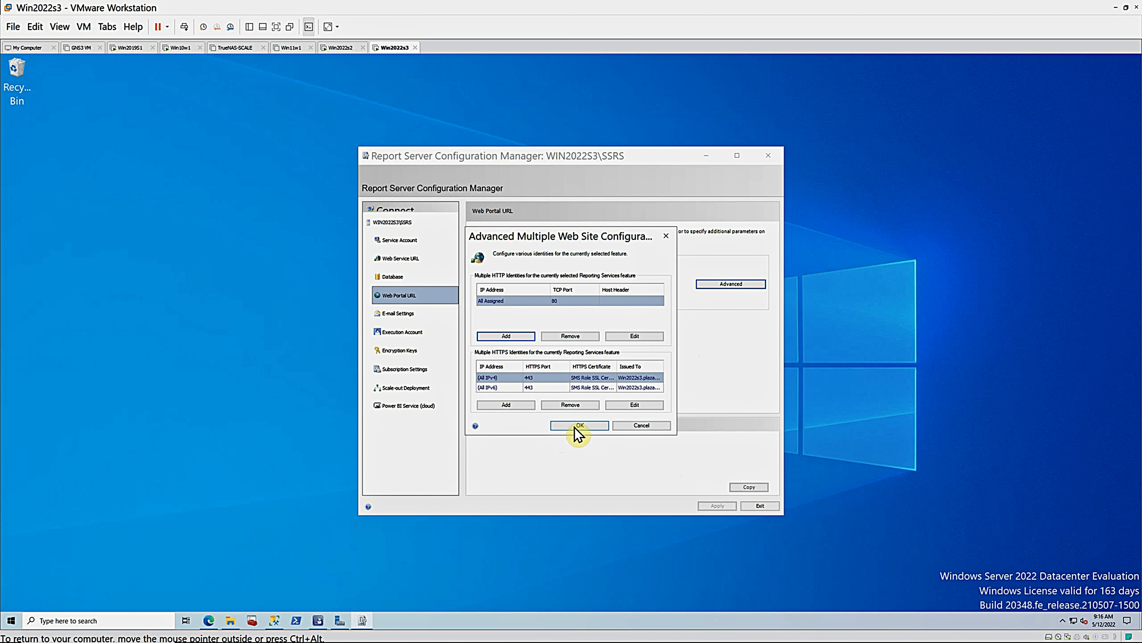
{"action": "left_click", "coordinate": [544, 380]}
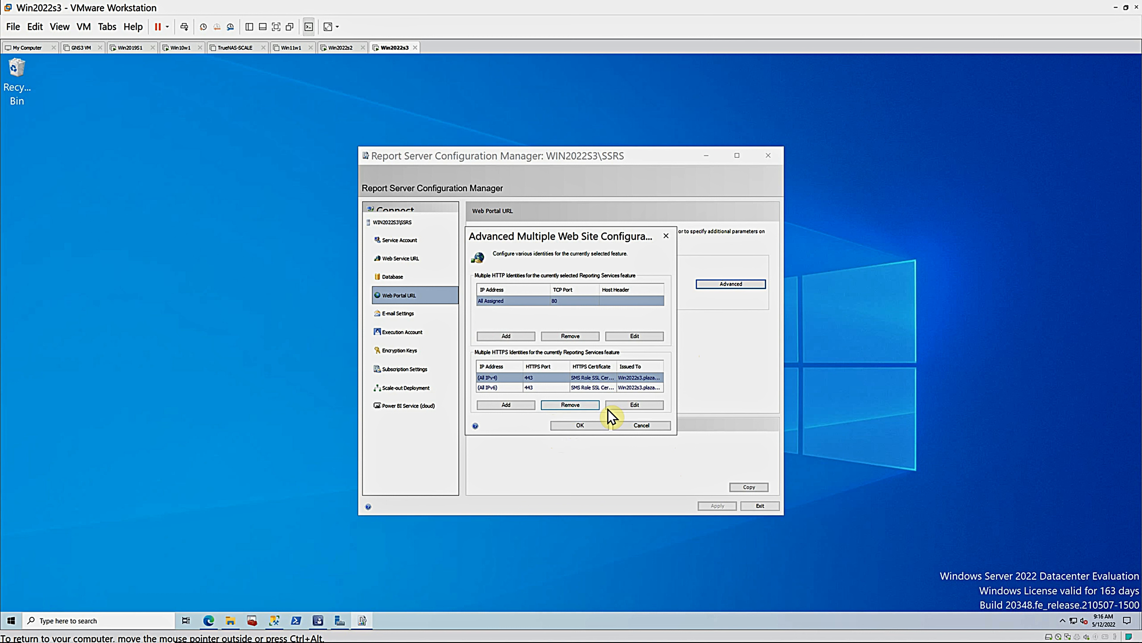
{"action": "left_click", "coordinate": [630, 405]}
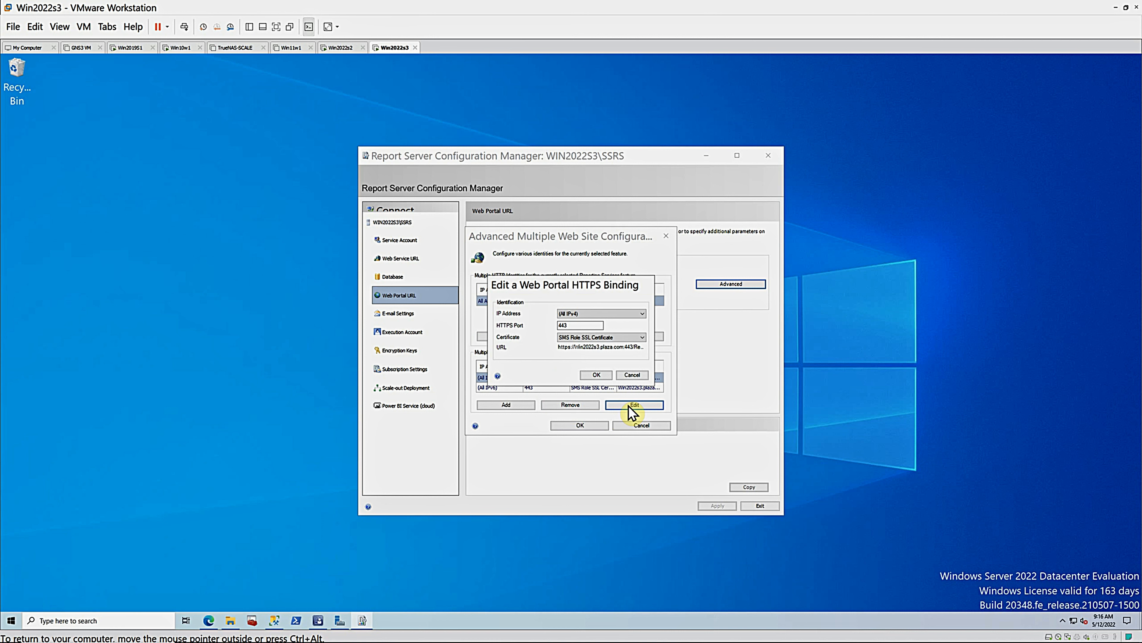
{"action": "left_click", "coordinate": [627, 375]}
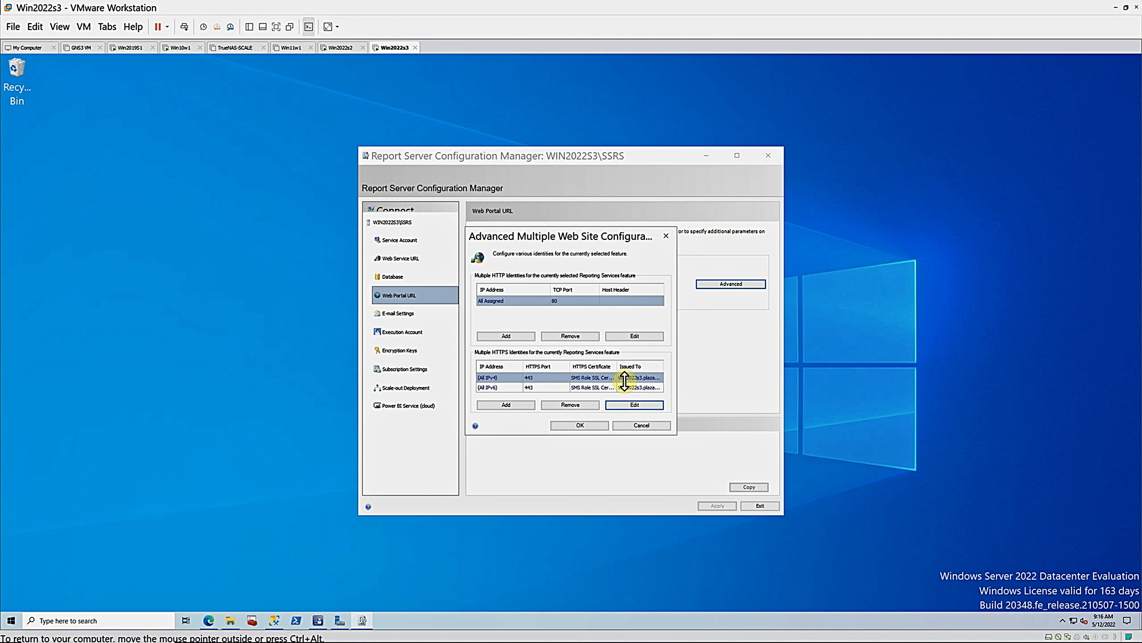
{"action": "left_click", "coordinate": [599, 389]}
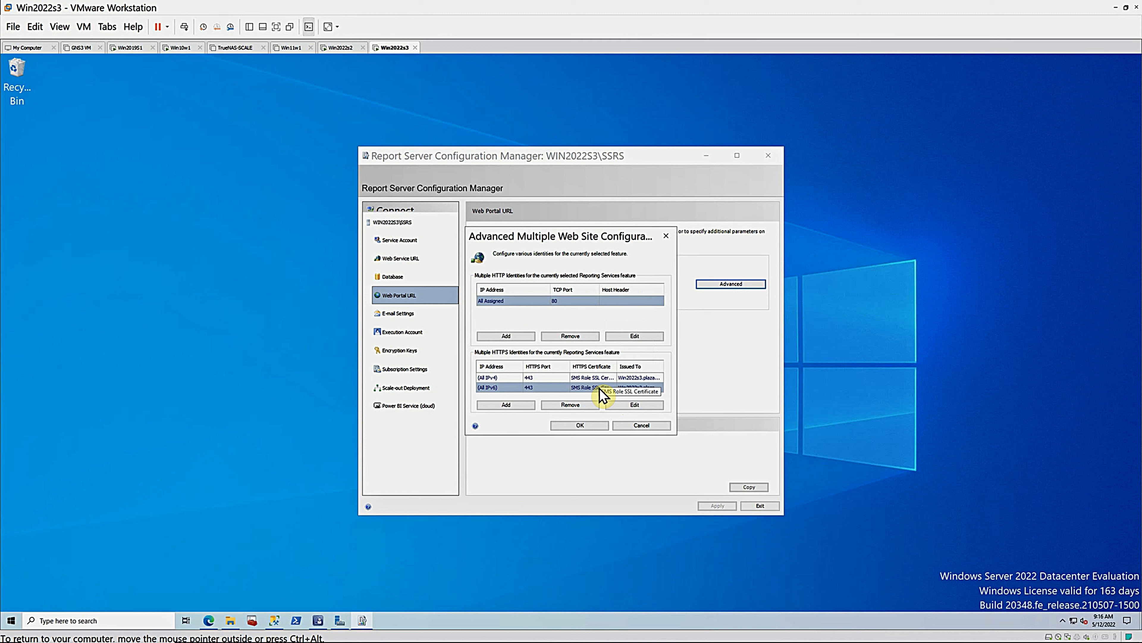
{"action": "left_click", "coordinate": [628, 407]}
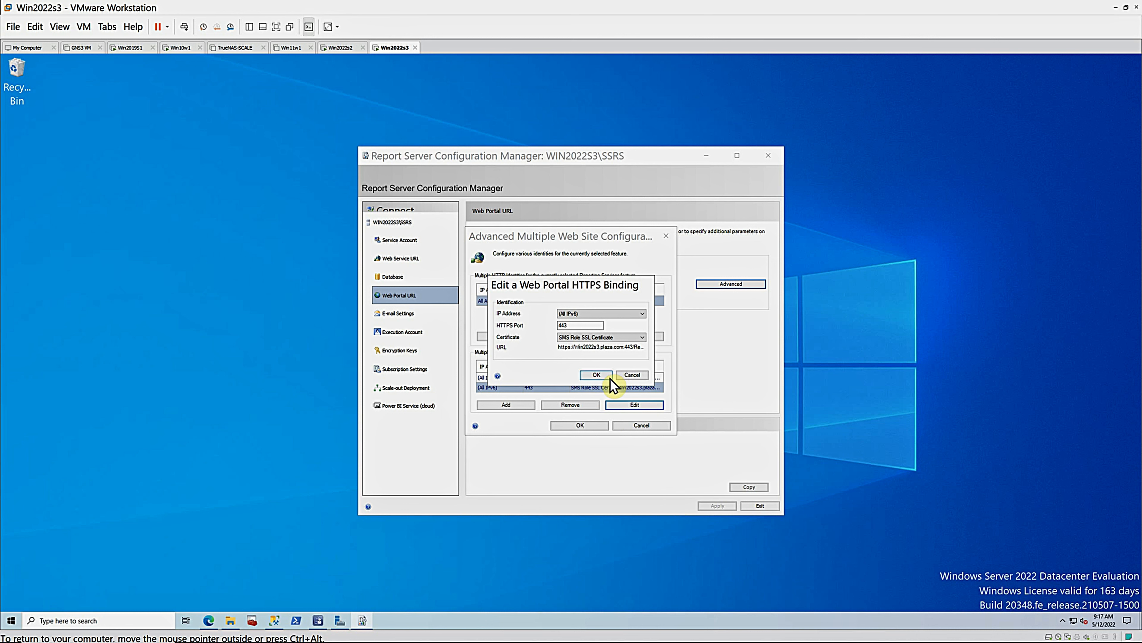
{"action": "left_click", "coordinate": [623, 377]}
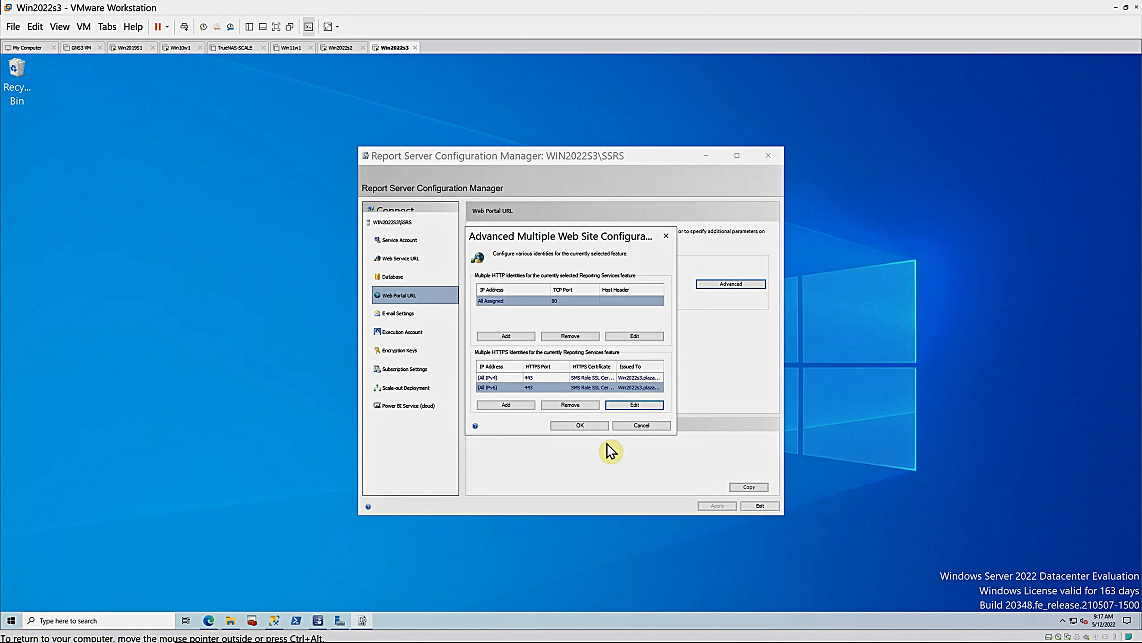
{"action": "left_click", "coordinate": [580, 424]}
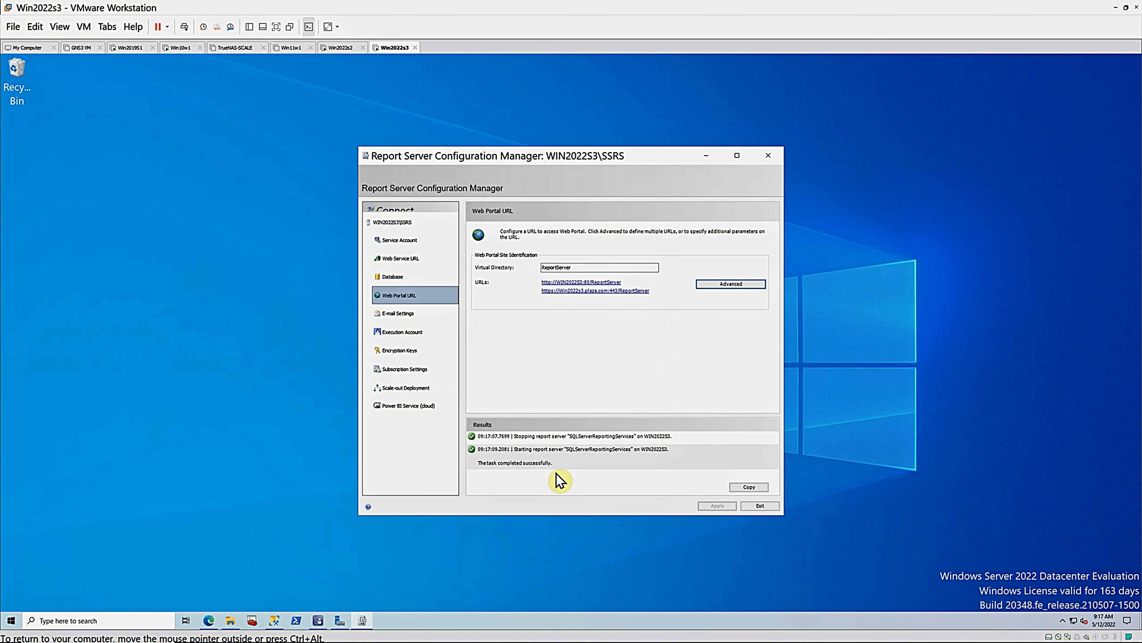
- Review the e-mail, execution account, encryption key and subscription settings of the report server
{"action": "left_click", "coordinate": [402, 315]}
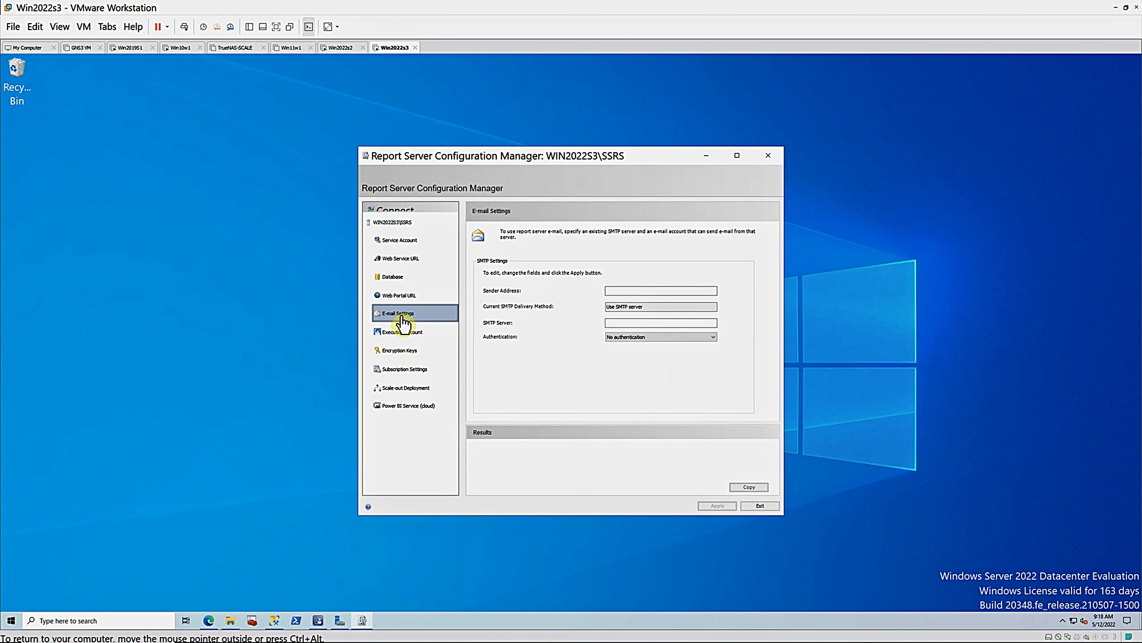
{"action": "left_click", "coordinate": [402, 331]}
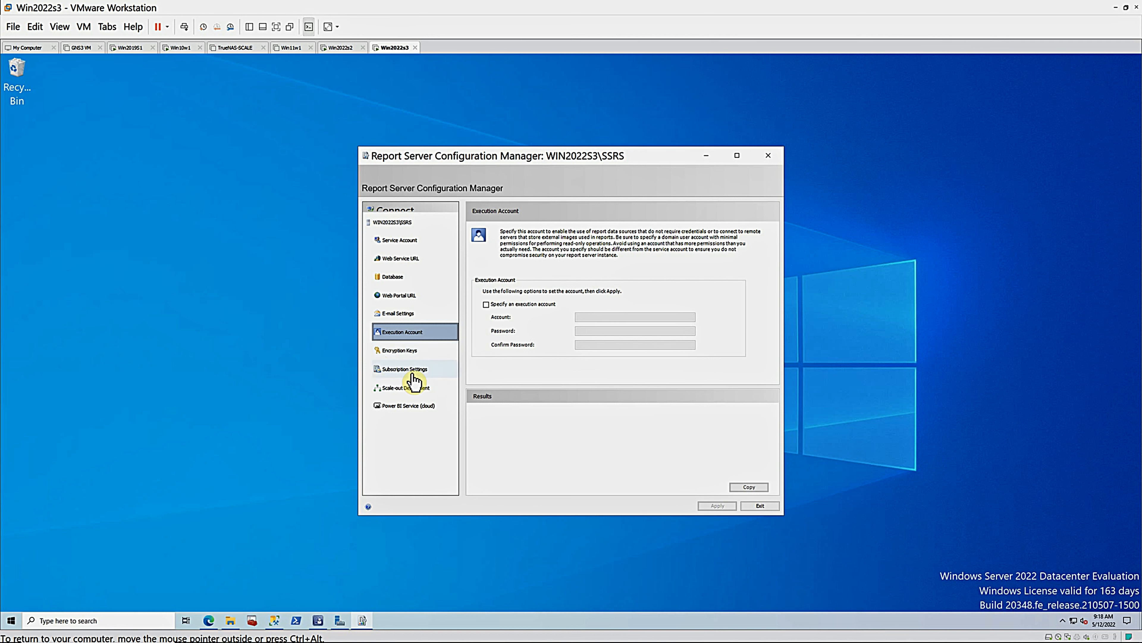
{"action": "left_click", "coordinate": [382, 350]}
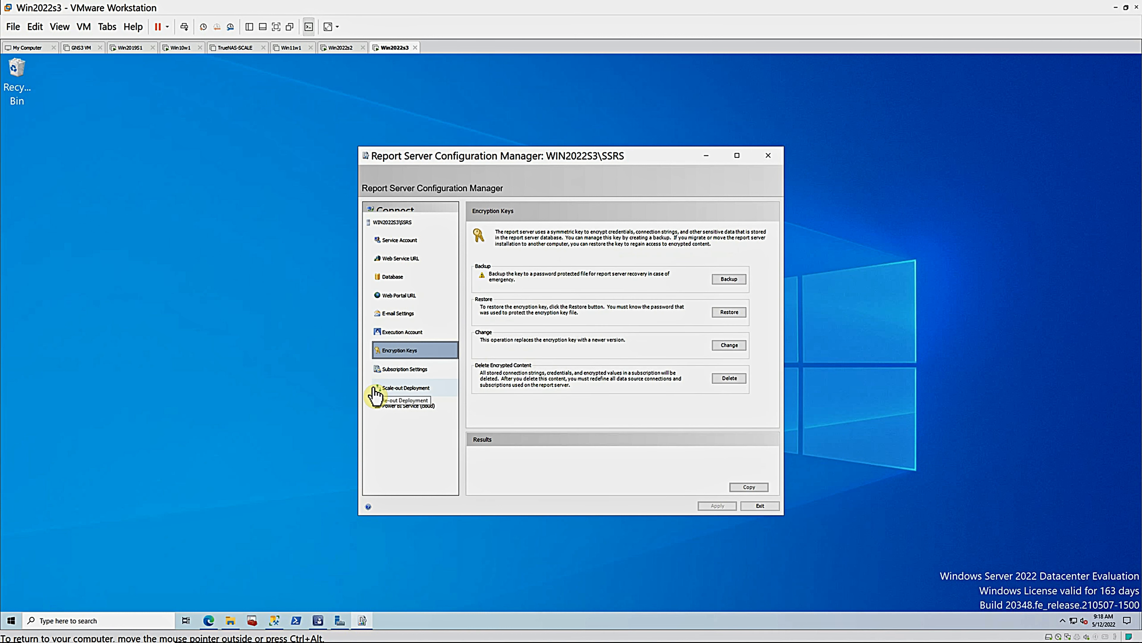
{"action": "left_click", "coordinate": [404, 379]}
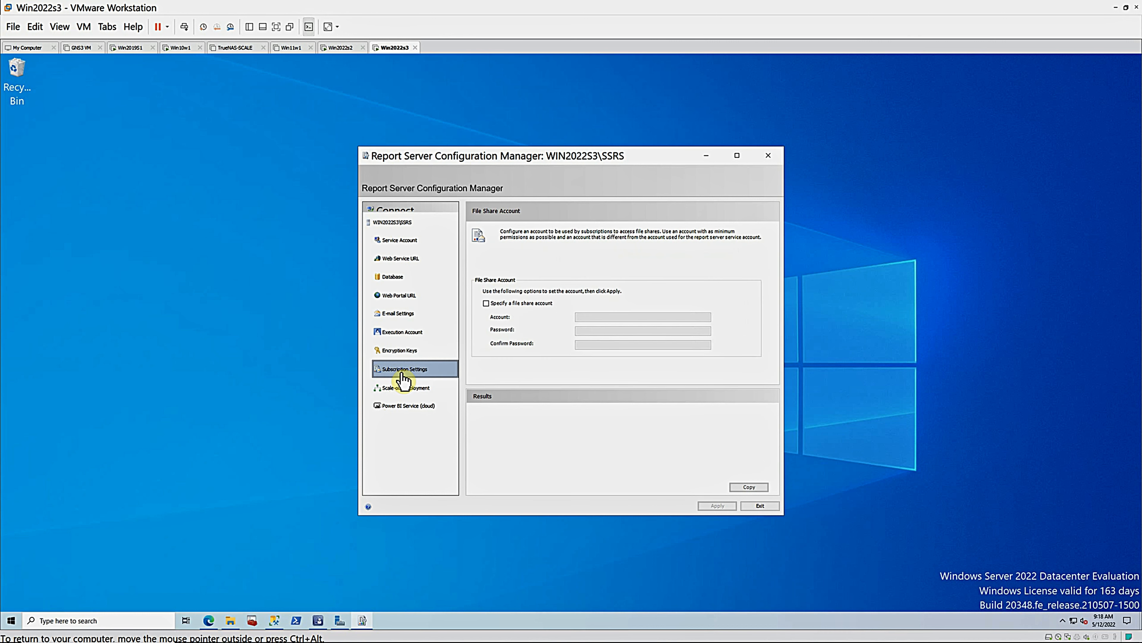
- Review the scale-out deployment and Power BI integration settings, and exit Report Server Configuration Manager
{"action": "left_click", "coordinate": [404, 387]}
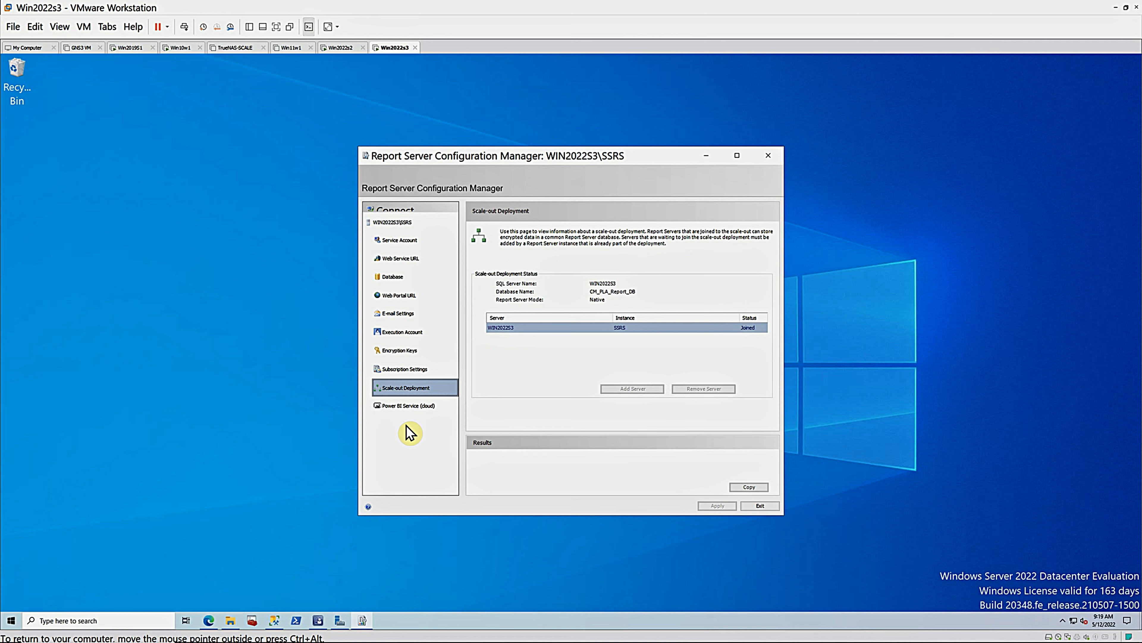
{"action": "left_click", "coordinate": [407, 406]}
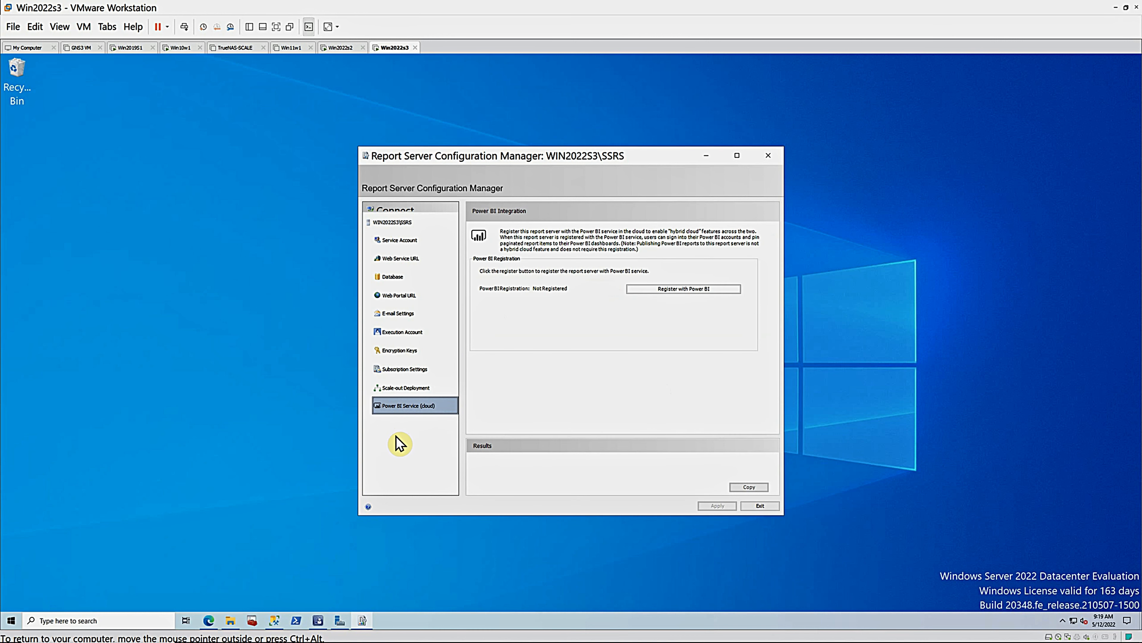
{"action": "left_click", "coordinate": [760, 506]}
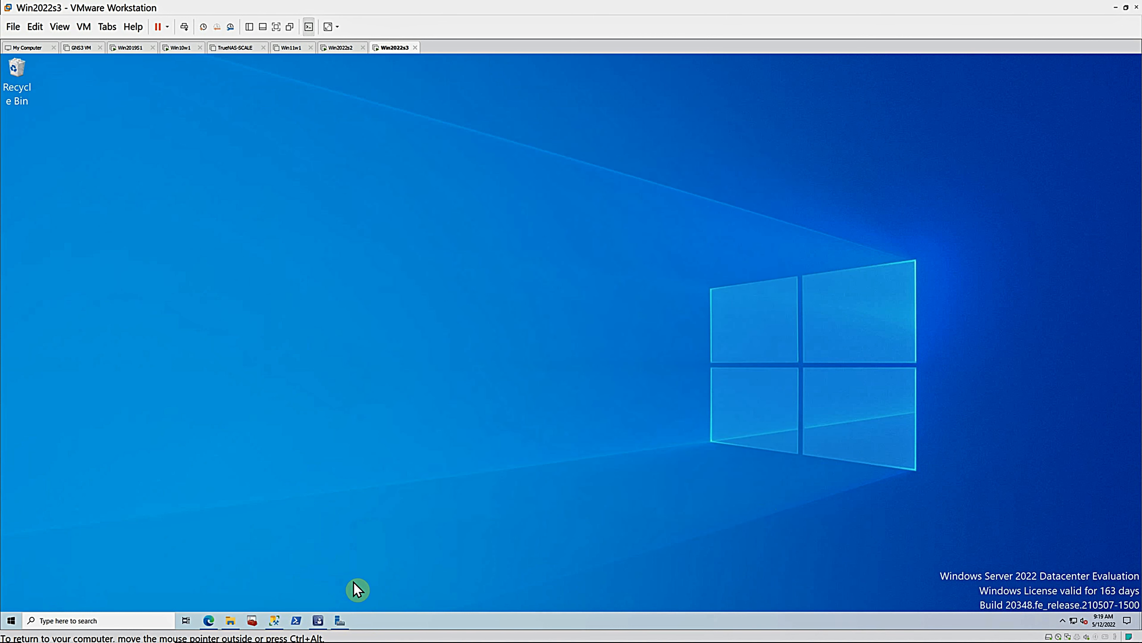
- Exit the Microsoft Endpoint Configuration Manager console and SQL Server Management Studio
{"action": "left_click", "coordinate": [317, 624]}
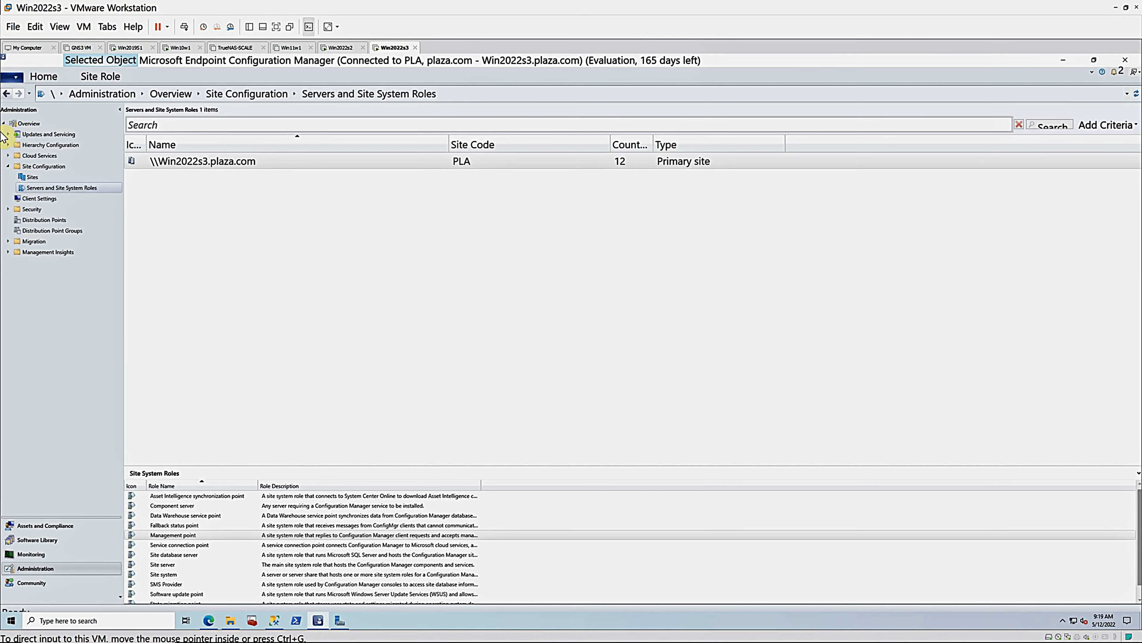
{"action": "left_click", "coordinate": [13, 78]}
{"action": "left_click", "coordinate": [33, 232]}
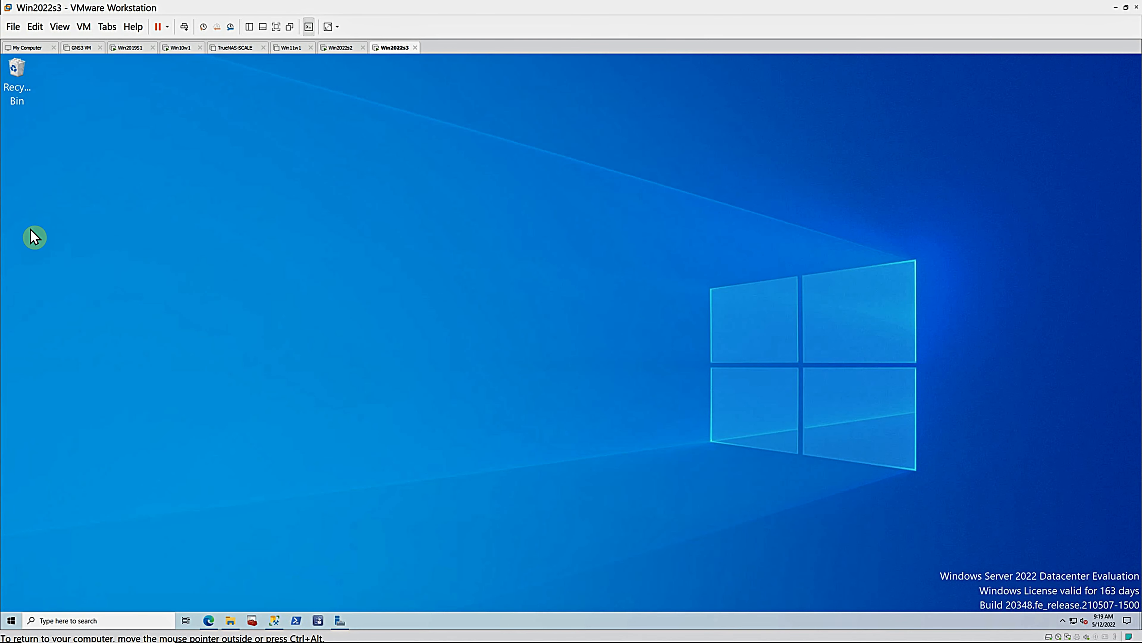
{"action": "left_click", "coordinate": [274, 620]}
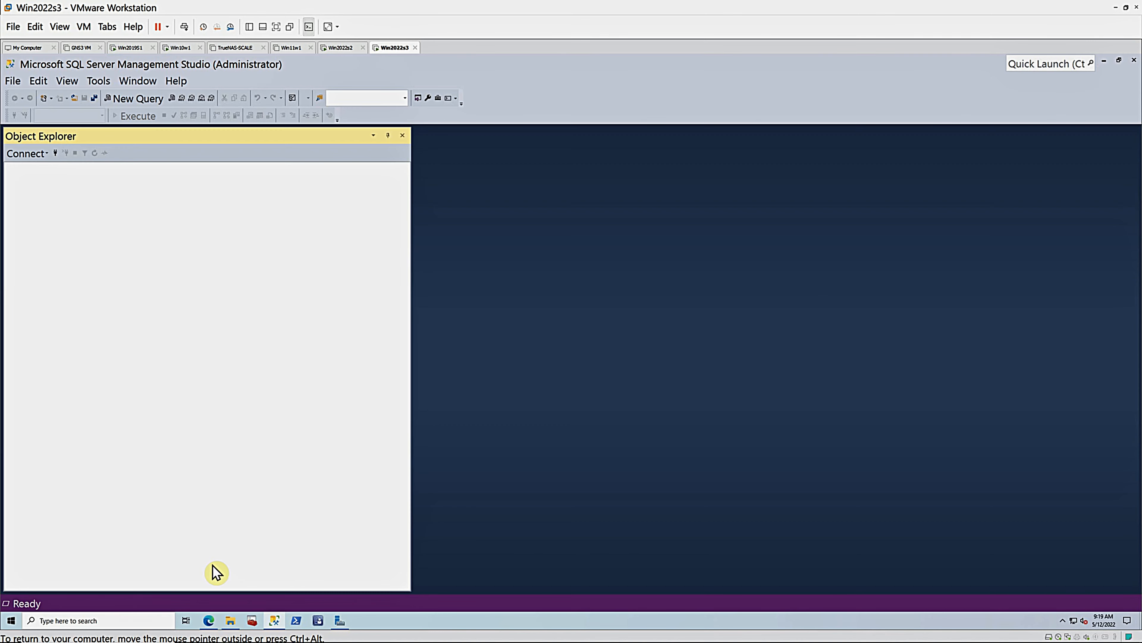
{"action": "left_click", "coordinate": [14, 81]}
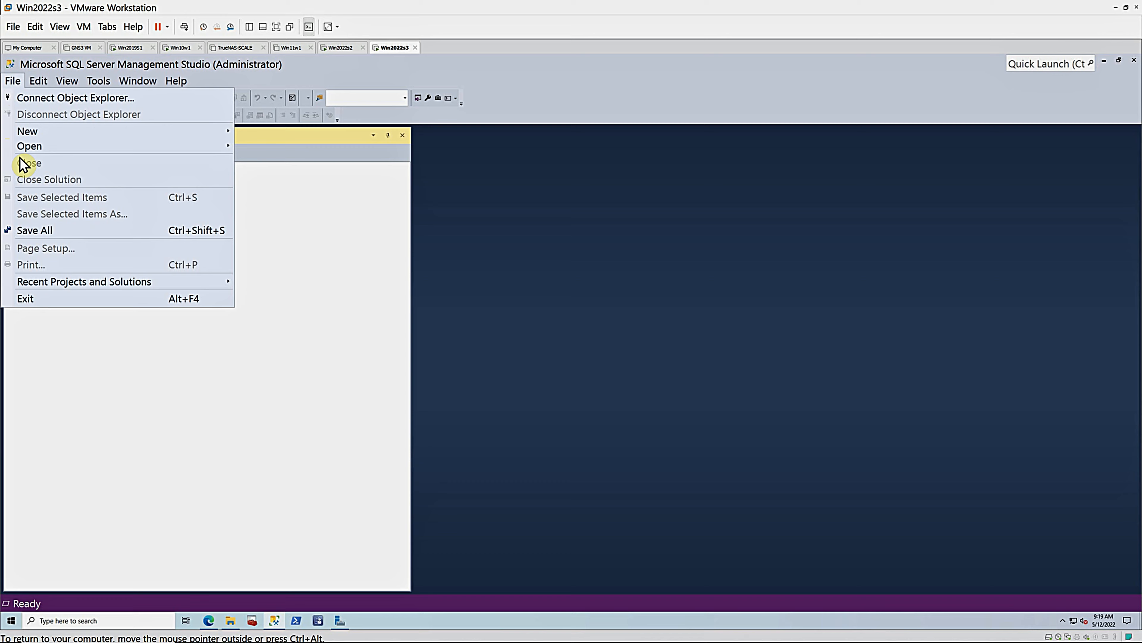
{"action": "left_click", "coordinate": [24, 299]}
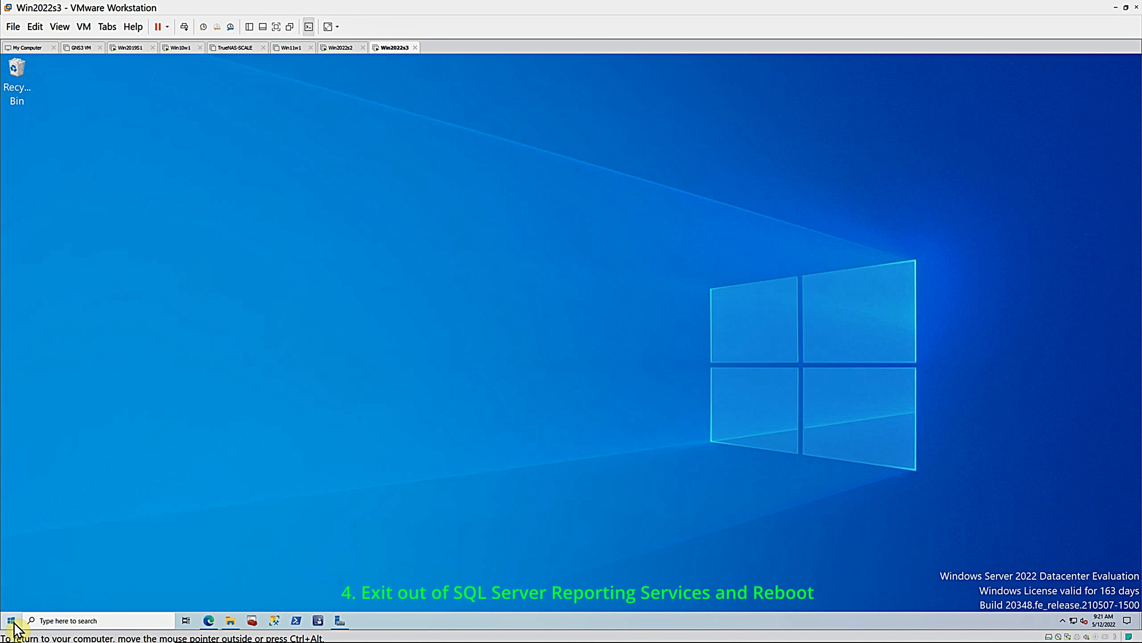
- Restart the Win2022s3 server, giving Other (Unplanned) as the reason
{"action": "right_click", "coordinate": [13, 623]}
{"action": "mouse_move", "coordinate": [94, 590]}
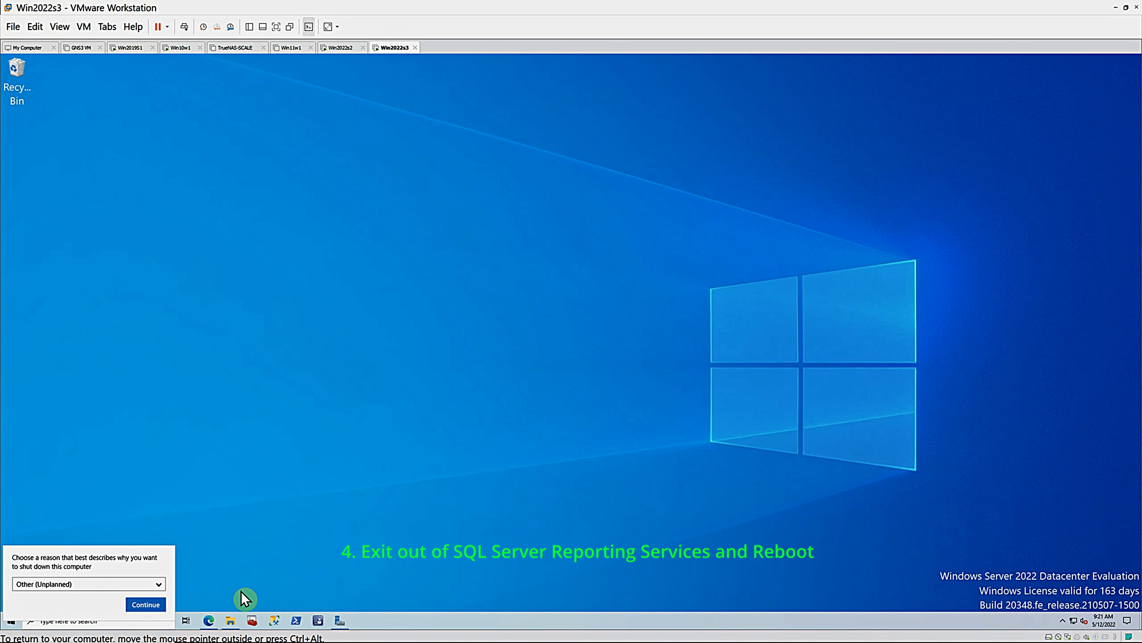
{"action": "left_click", "coordinate": [145, 604]}
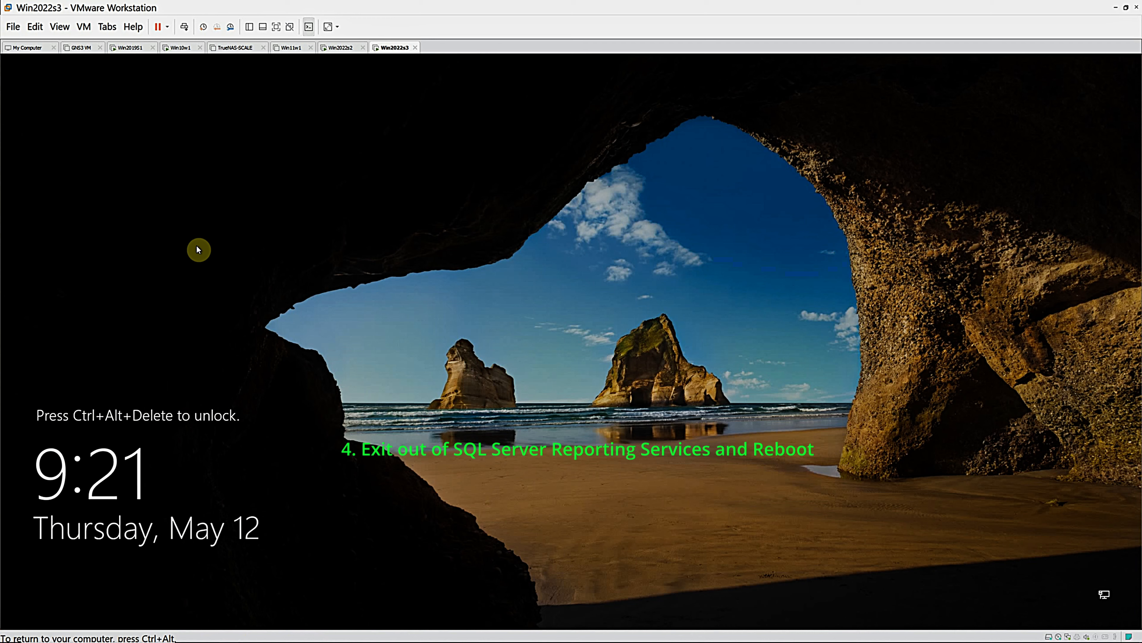
- Unlock the virtual machine and sign in to the Administrator account with its password
{"action": "key", "text": "ctrl+alt"}
{"action": "left_click", "coordinate": [84, 27]}
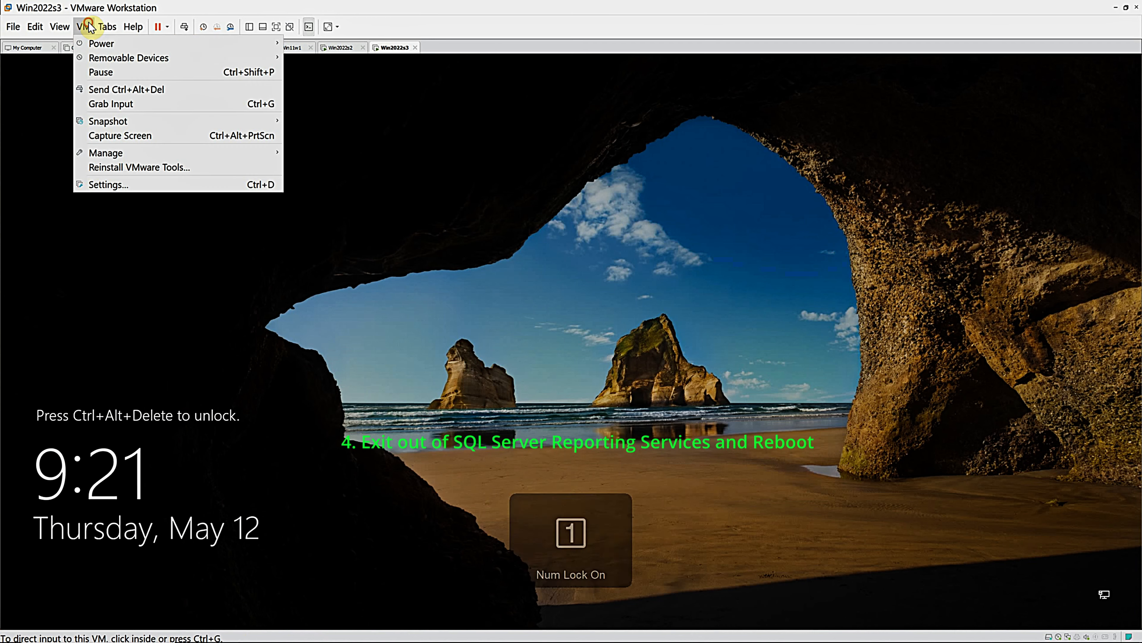
{"action": "left_click", "coordinate": [164, 99]}
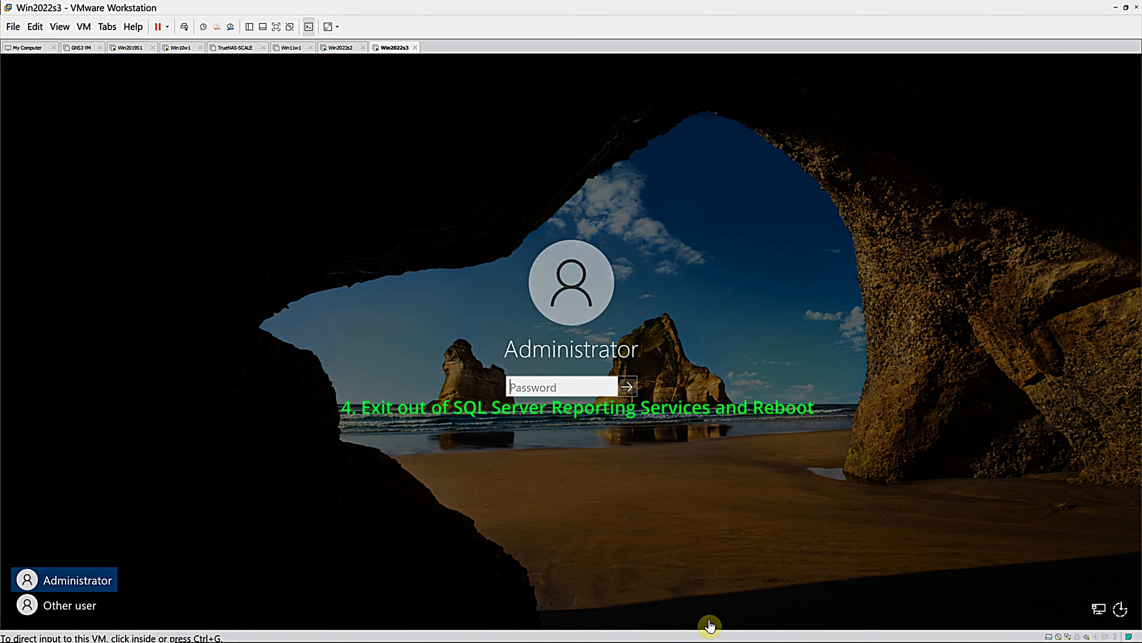
{"action": "left_click", "coordinate": [722, 580]}
{"action": "type", "text": "•••••••"}
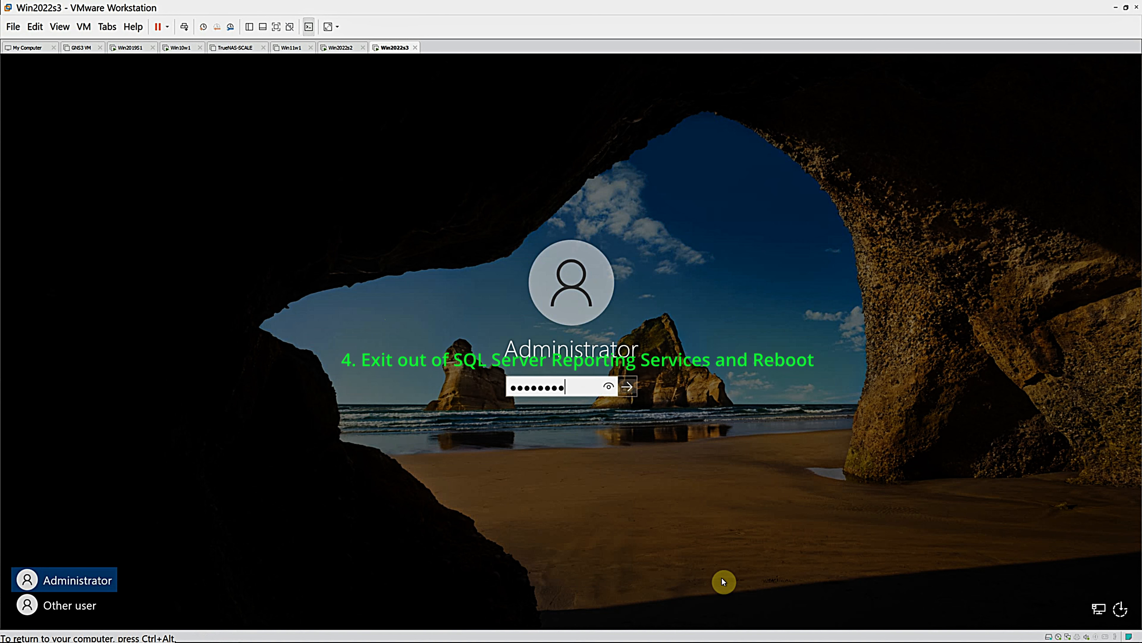
{"action": "key", "text": "Return"}
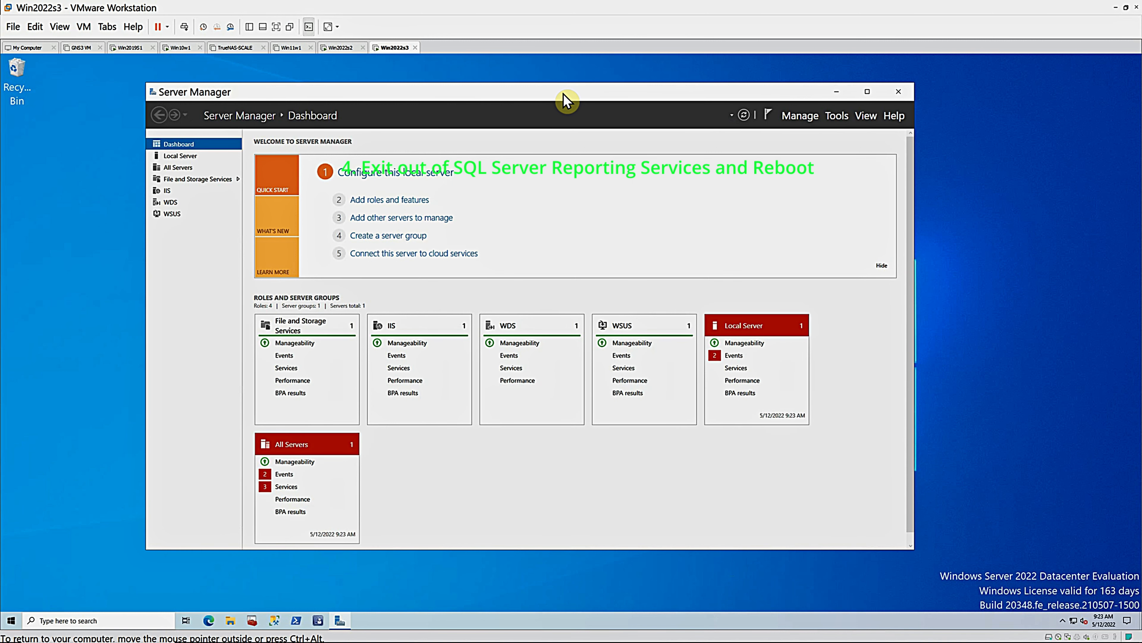
- Start the Diagnostic Policy Service and the User Access Logging Service from the services details of All Servers
{"action": "left_click", "coordinate": [286, 486]}
{"action": "right_click", "coordinate": [477, 331]}
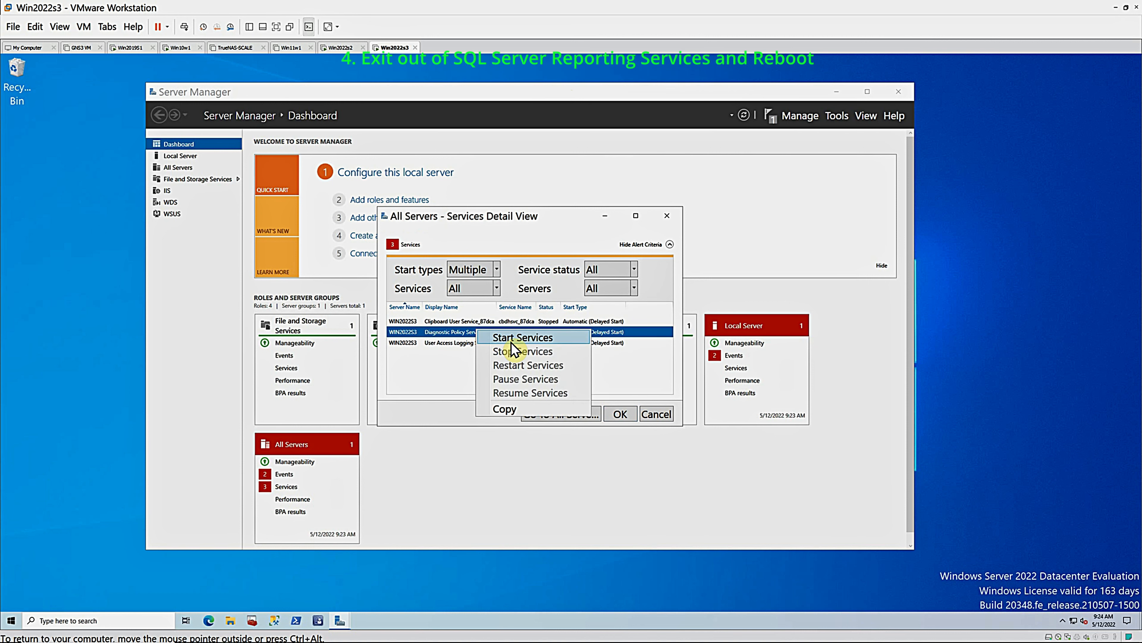
{"action": "left_click", "coordinate": [508, 340]}
{"action": "right_click", "coordinate": [488, 343]}
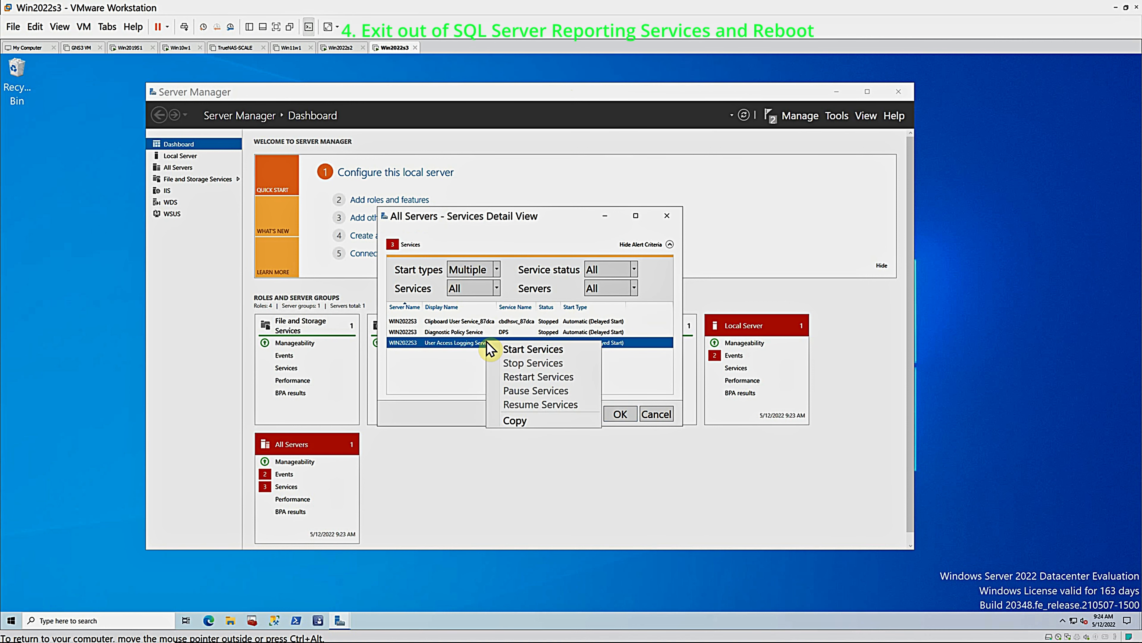
{"action": "left_click", "coordinate": [512, 350]}
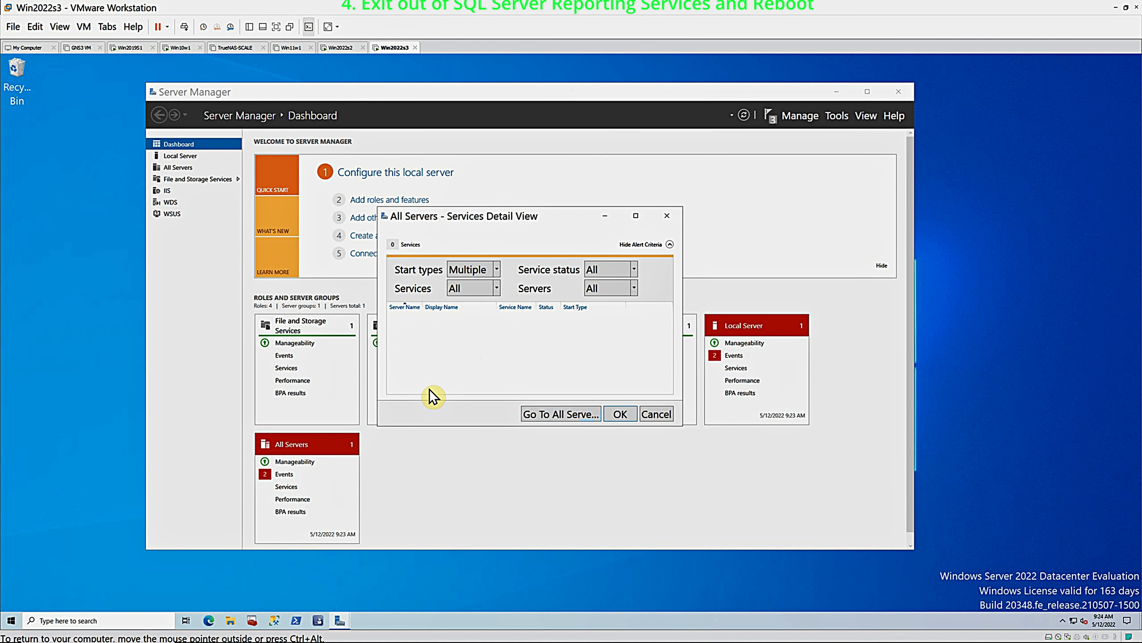
{"action": "left_click", "coordinate": [619, 414]}
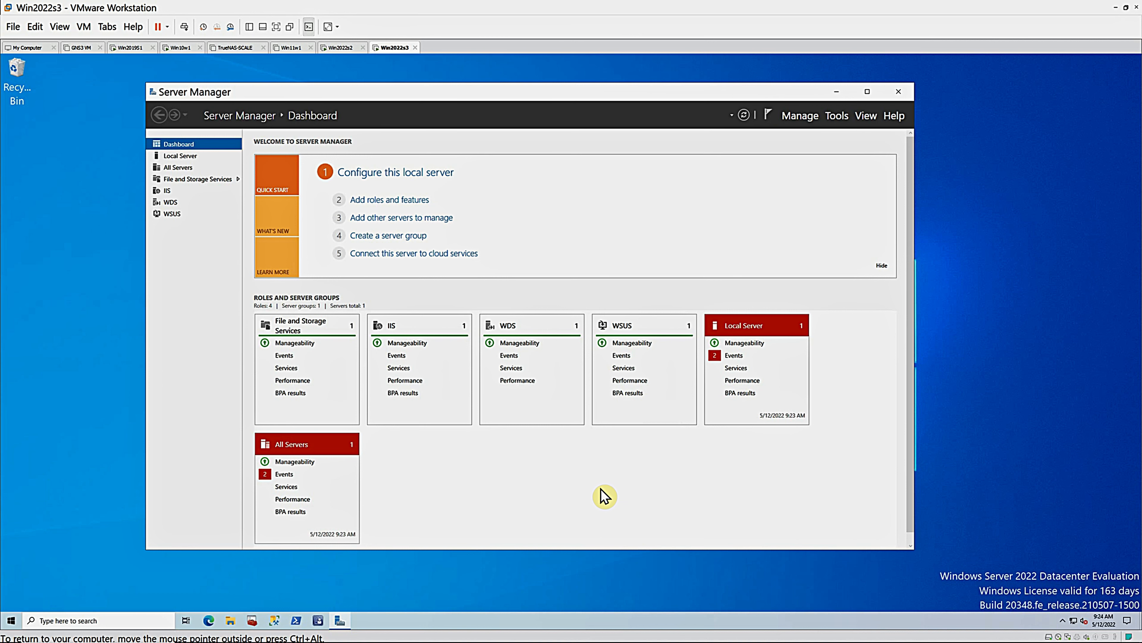
- Check the service states in SQL Server Configuration Manager and the Site Status list in Microsoft Endpoint Configuration Manager
{"action": "left_click", "coordinate": [250, 624]}
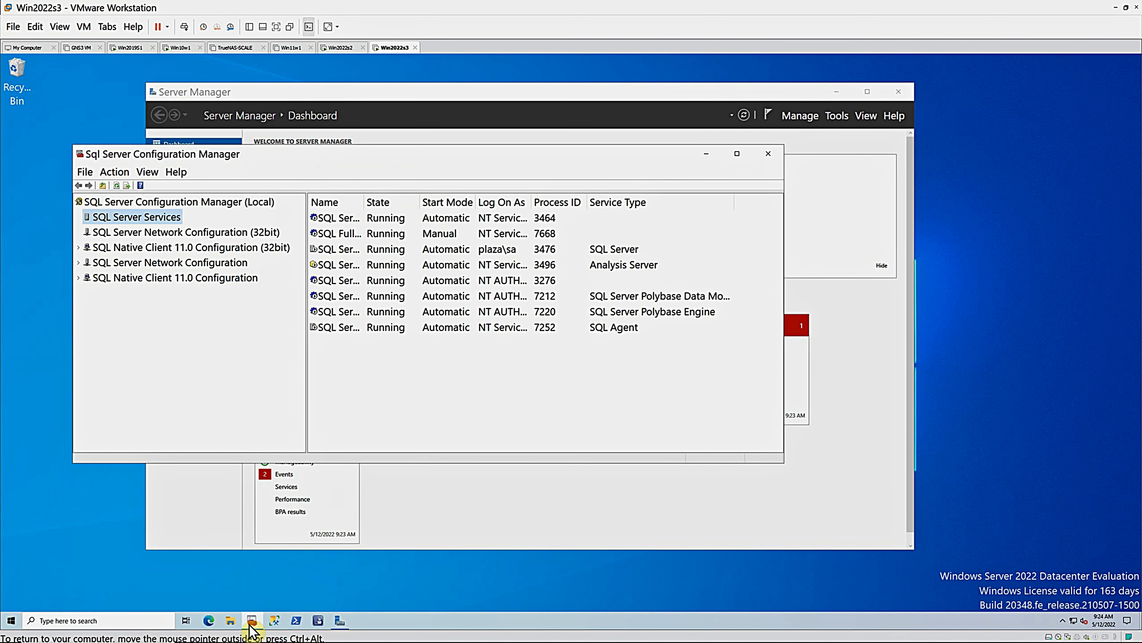
{"action": "left_click", "coordinate": [769, 155]}
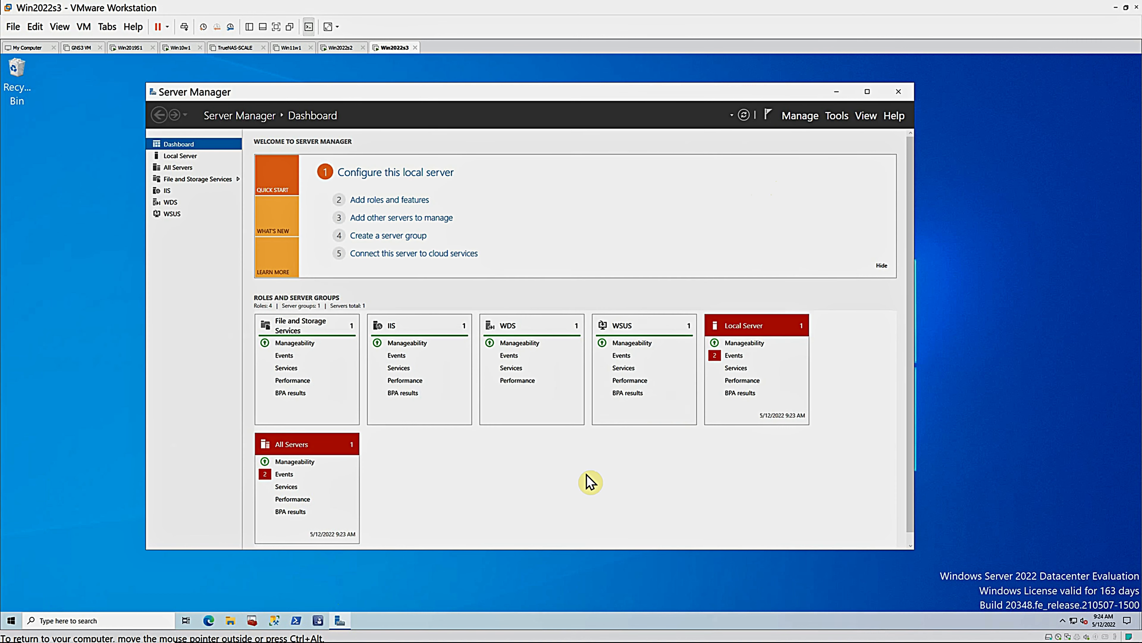
{"action": "left_click", "coordinate": [318, 624]}
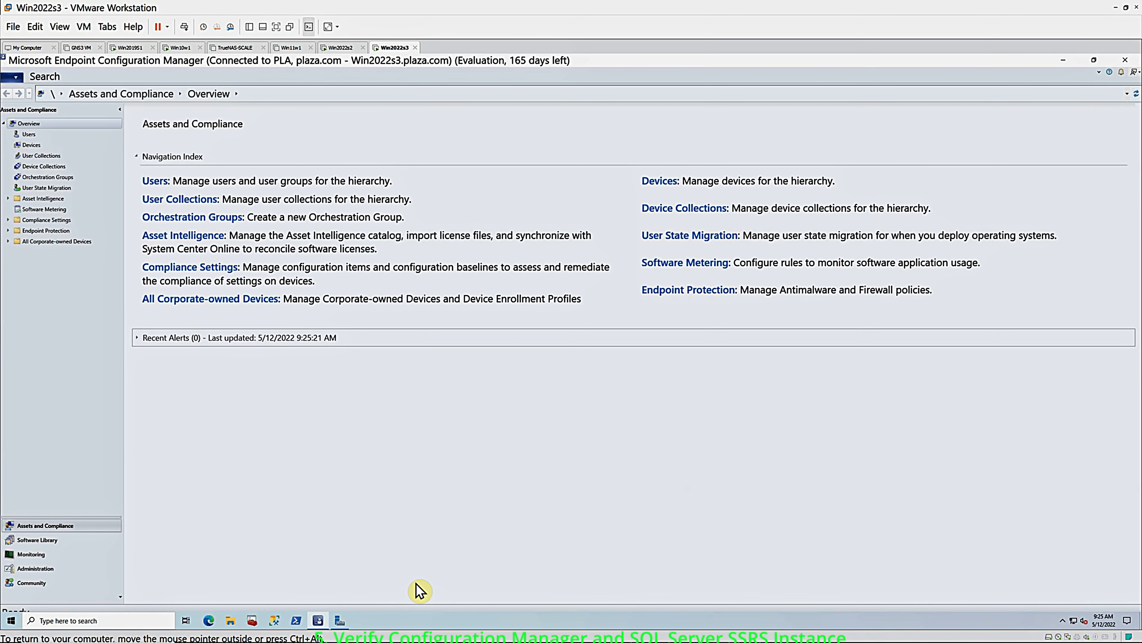
{"action": "left_click", "coordinate": [37, 556]}
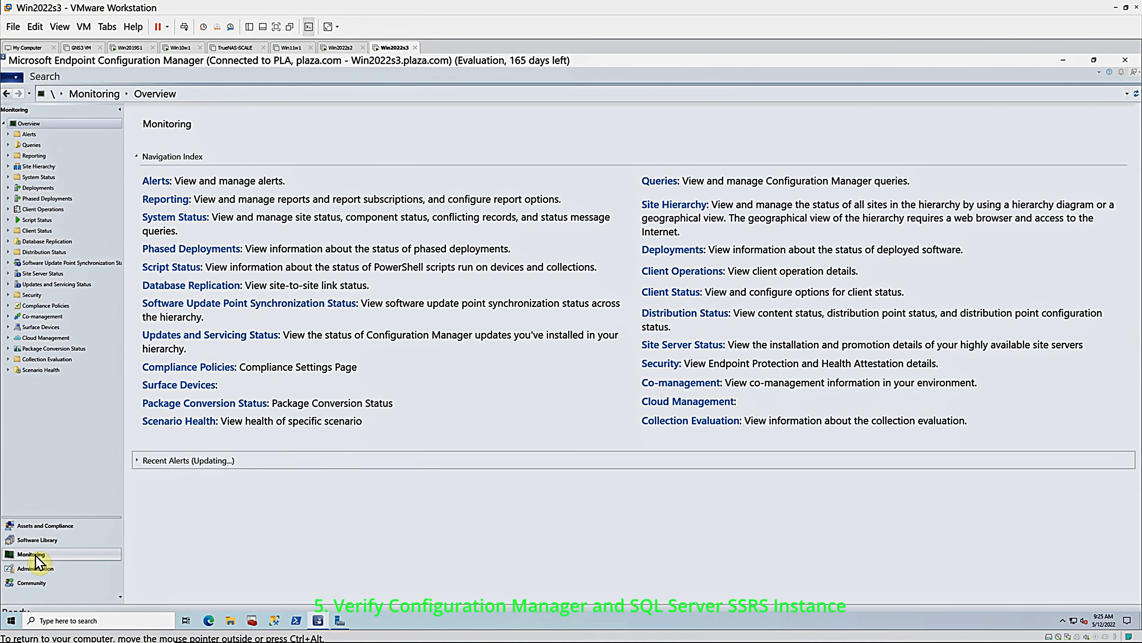
{"action": "left_click", "coordinate": [8, 177]}
{"action": "left_click", "coordinate": [39, 187]}
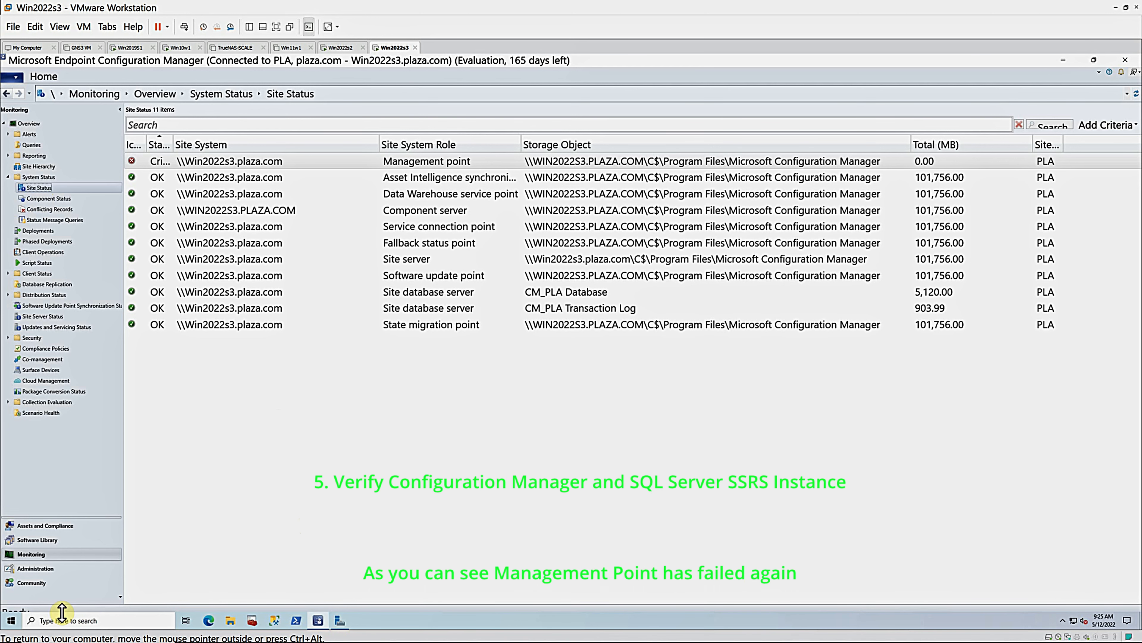
- Launch Microsoft SQL Server Management Studio 18 on the server
{"action": "left_click", "coordinate": [63, 621]}
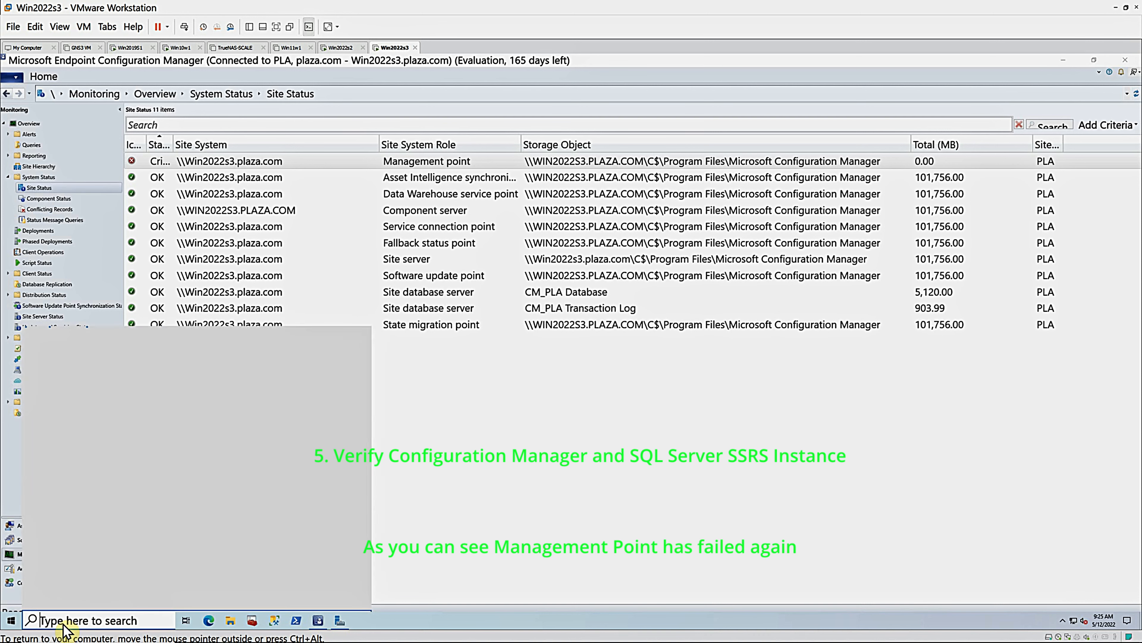
{"action": "type", "text": "services"}
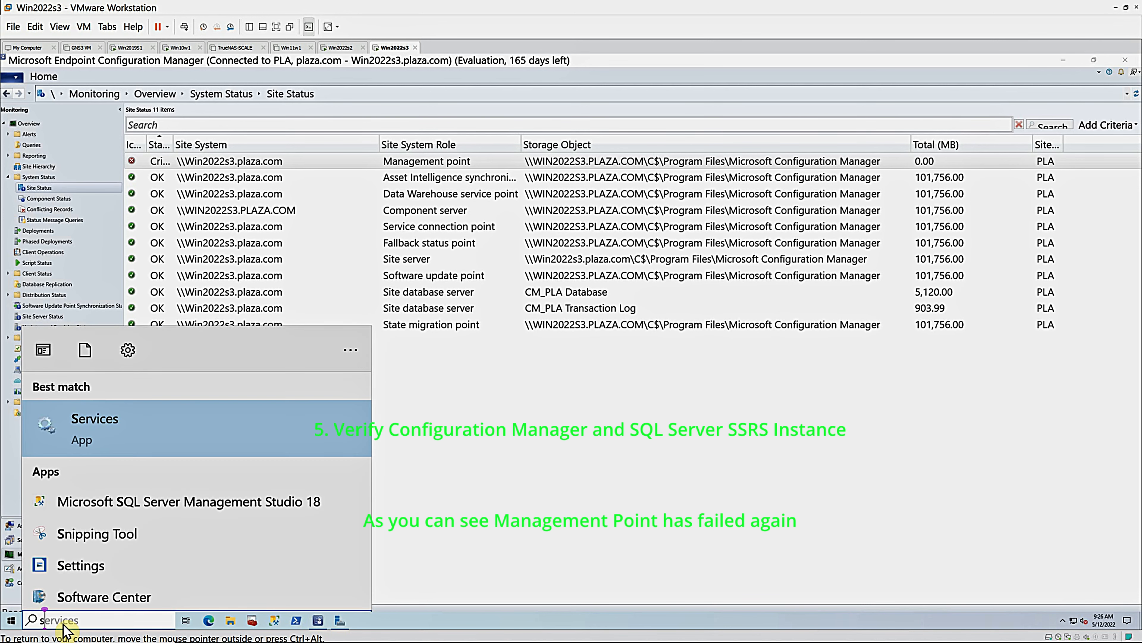
{"action": "left_click", "coordinate": [207, 509]}
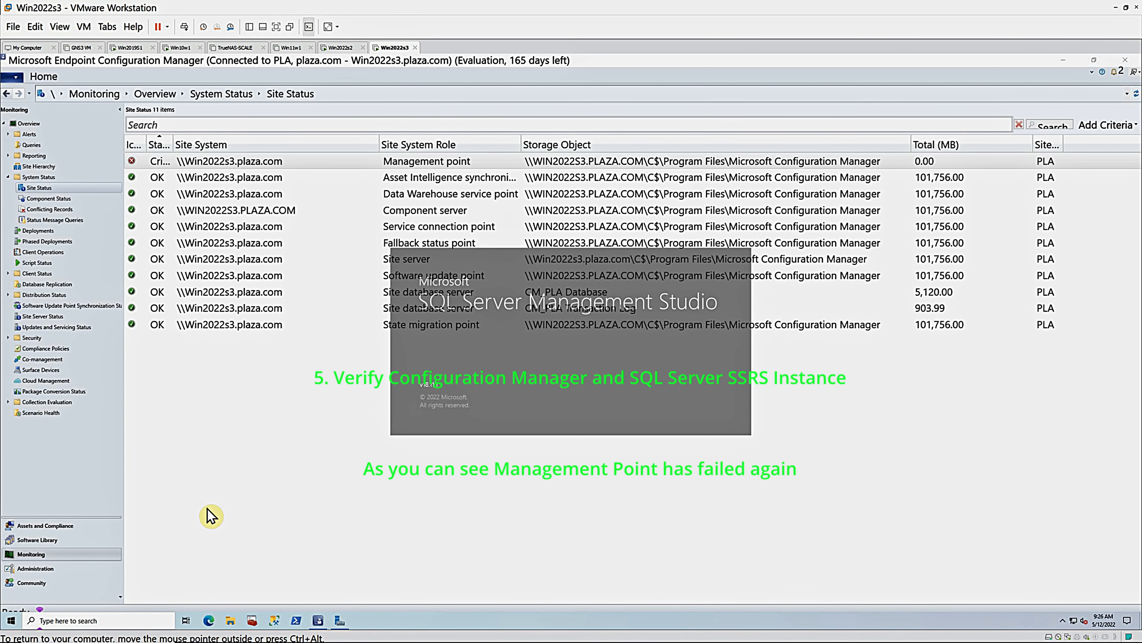
- Set the connection's server type to Reporting Services and select the local instance WIN2022S3\SSRS as the server
{"action": "left_click", "coordinate": [668, 274]}
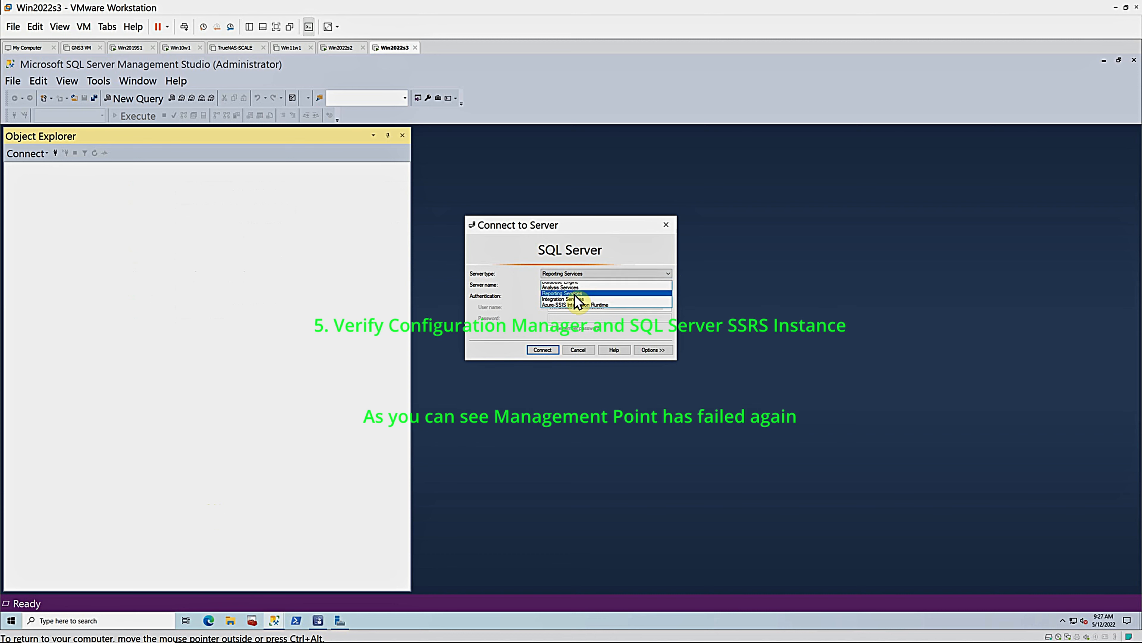
{"action": "left_click", "coordinate": [575, 294]}
{"action": "left_click", "coordinate": [667, 285]}
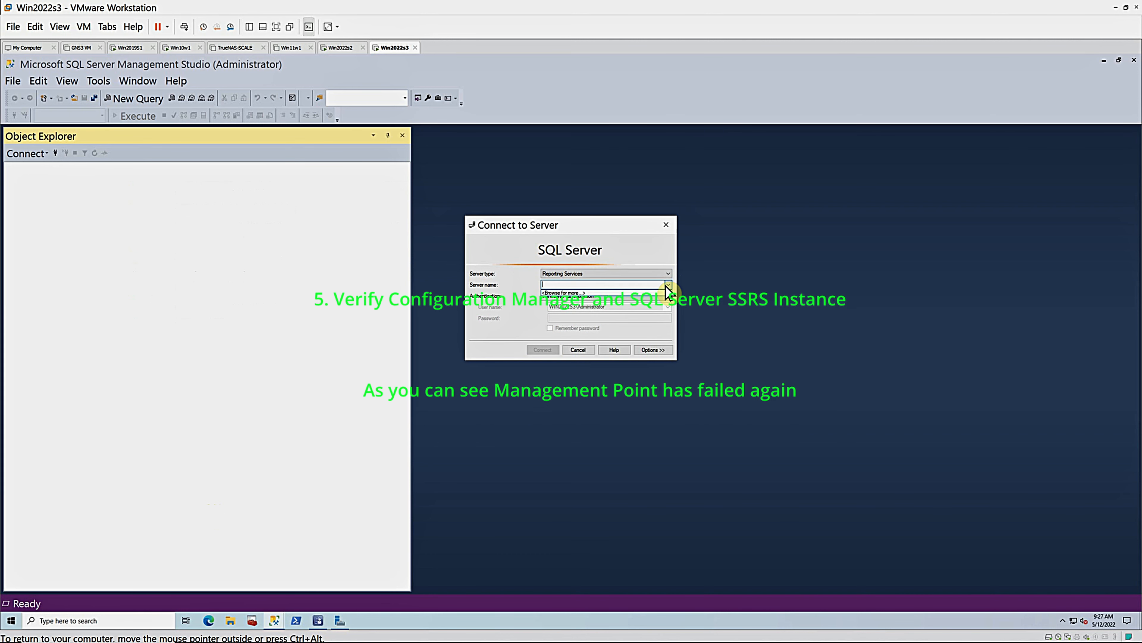
{"action": "left_click", "coordinate": [568, 293]}
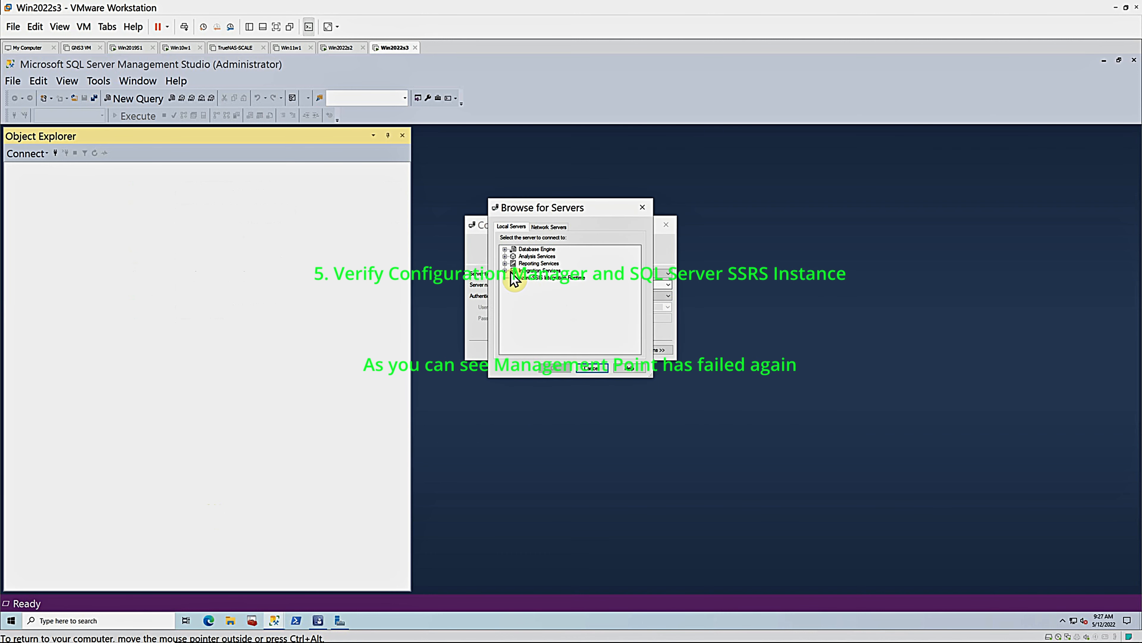
{"action": "left_click", "coordinate": [504, 264]}
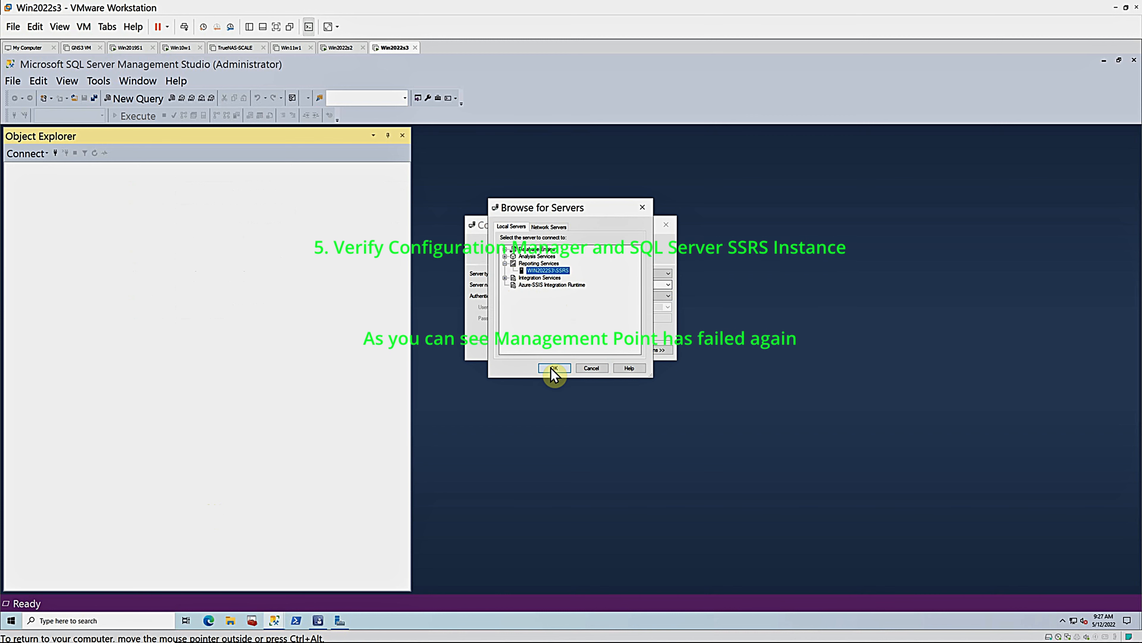
{"action": "left_click", "coordinate": [553, 368]}
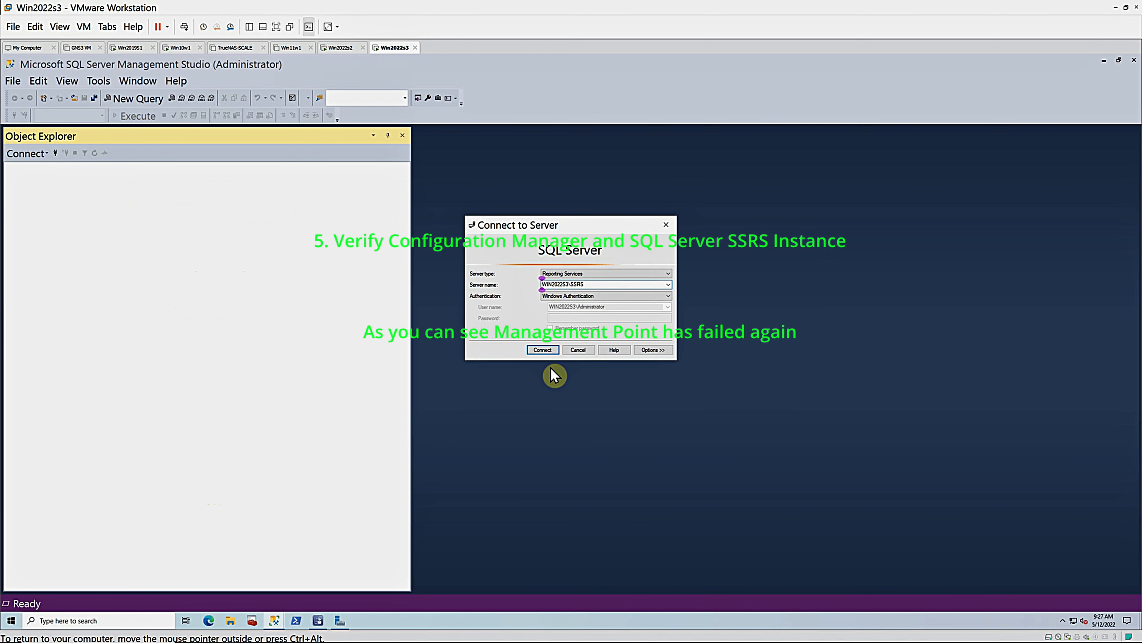
- Try to connect to the SSRS instance with Windows Authentication
{"action": "left_click", "coordinate": [667, 296]}
{"action": "left_click", "coordinate": [657, 304]}
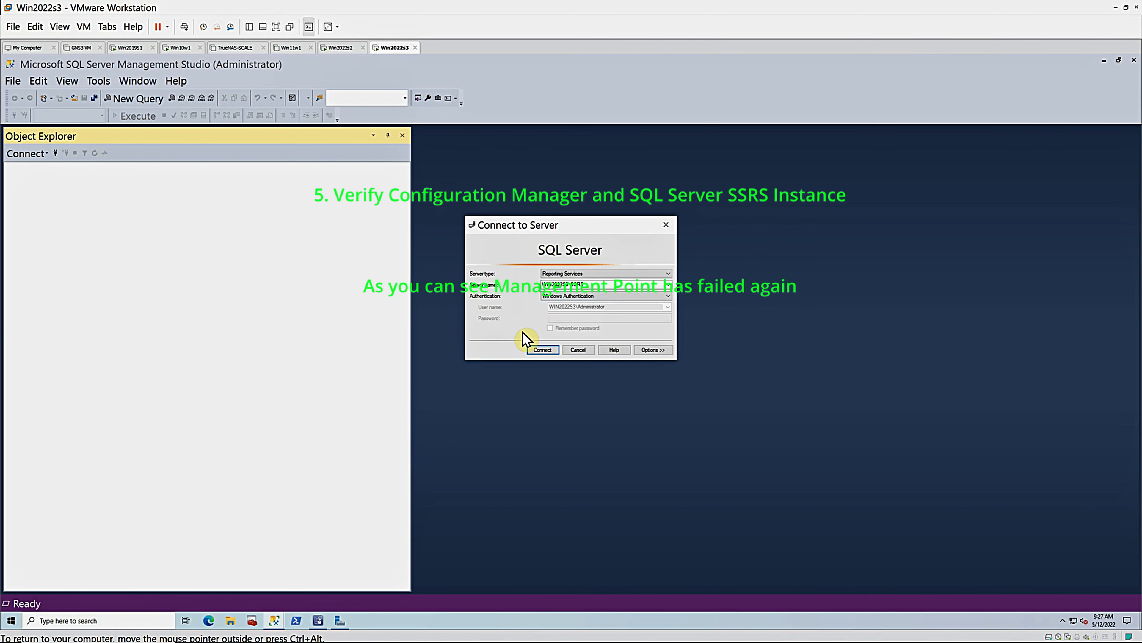
{"action": "left_click", "coordinate": [542, 351]}
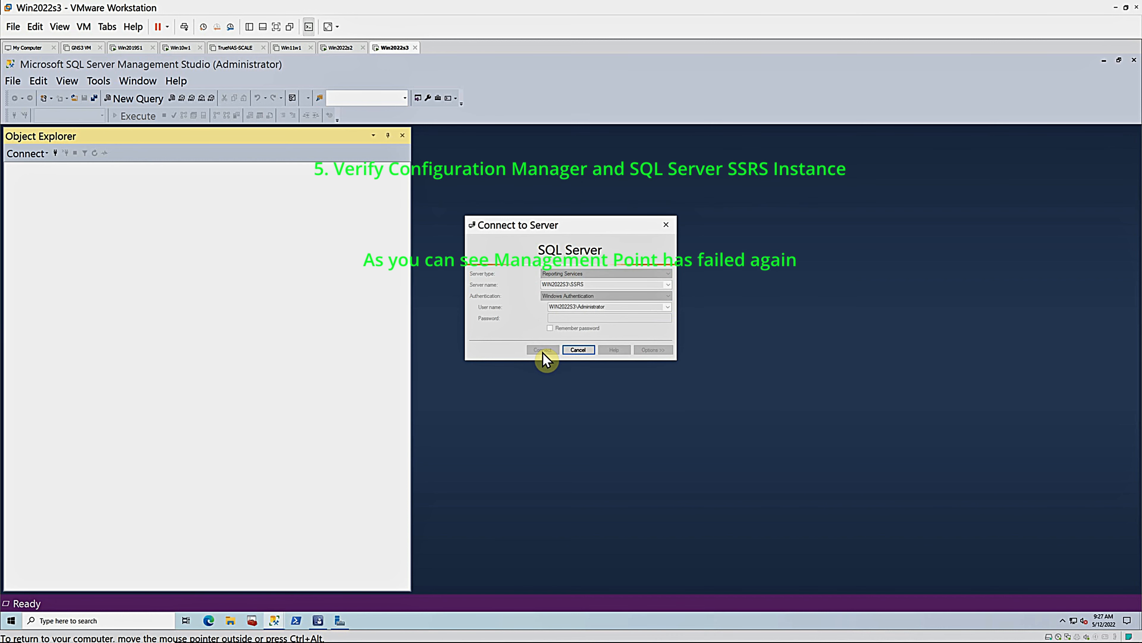
{"action": "left_click", "coordinate": [579, 351]}
- Switch the connection to Basic Authentication and enter the user name sa with its password
{"action": "left_click", "coordinate": [668, 296]}
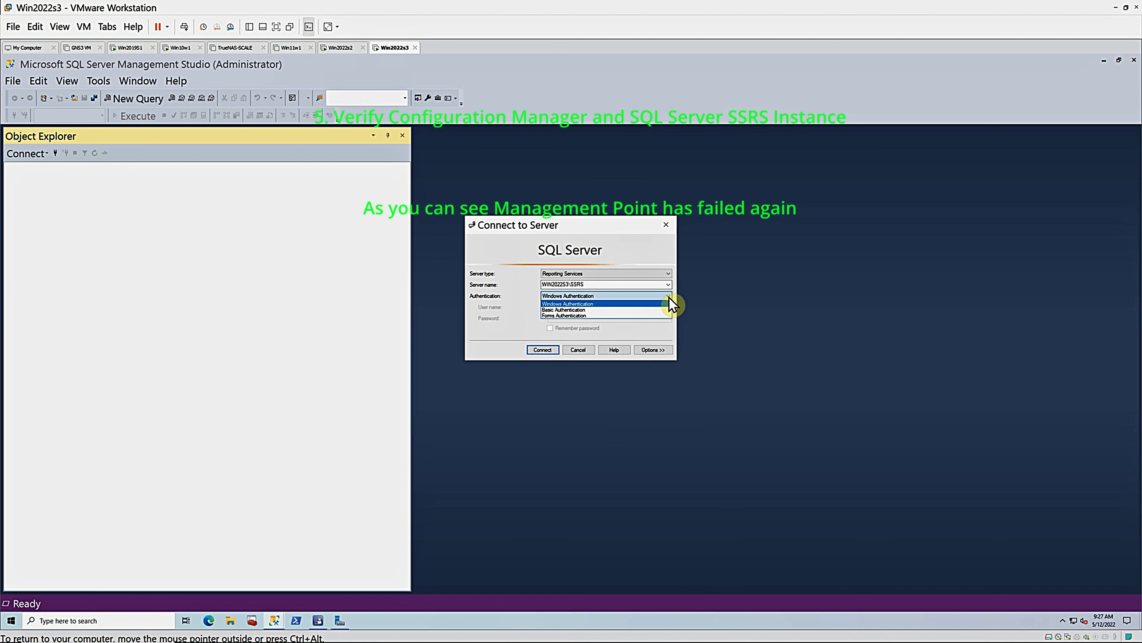
{"action": "left_click", "coordinate": [647, 309]}
{"action": "left_click", "coordinate": [604, 307]}
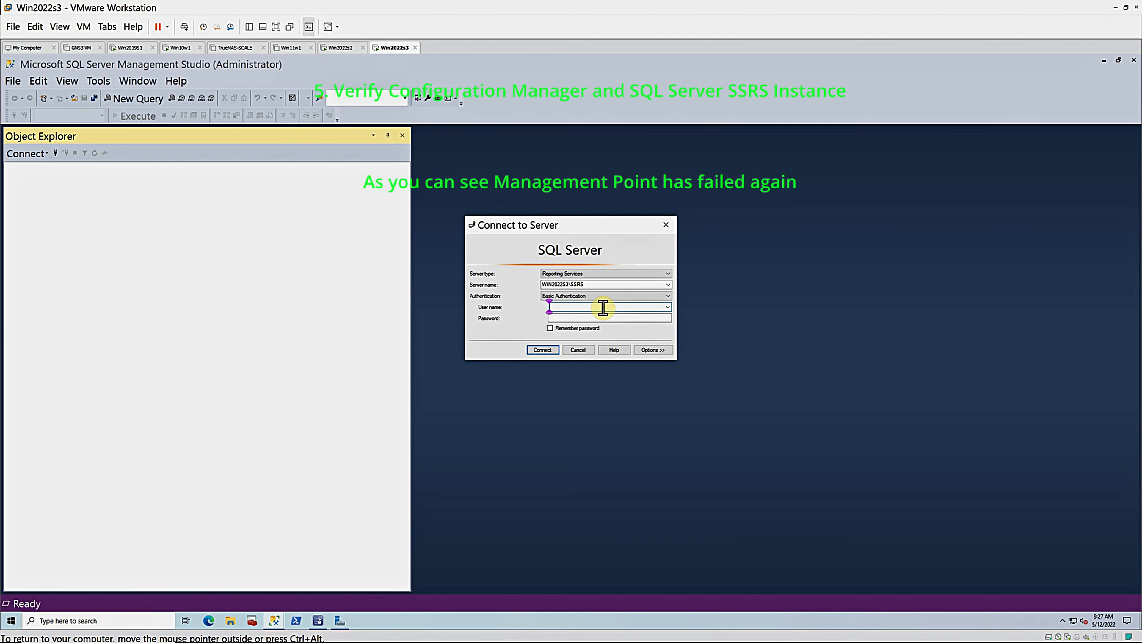
{"action": "type", "text": "sa"}
{"action": "left_click", "coordinate": [586, 317]}
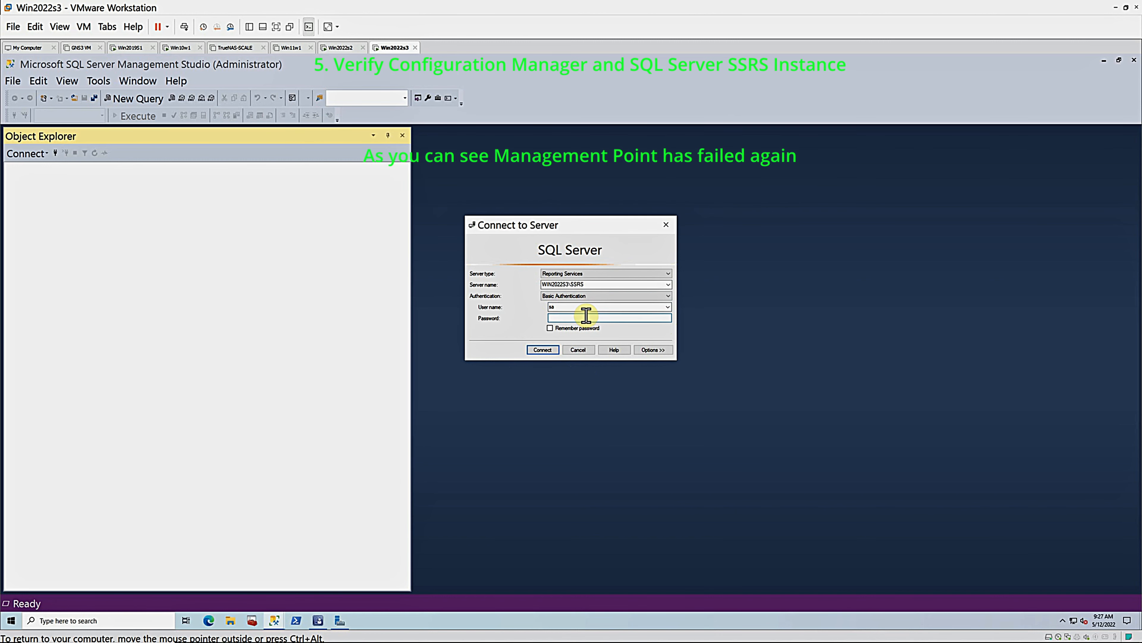
{"action": "type", "text": "******"}
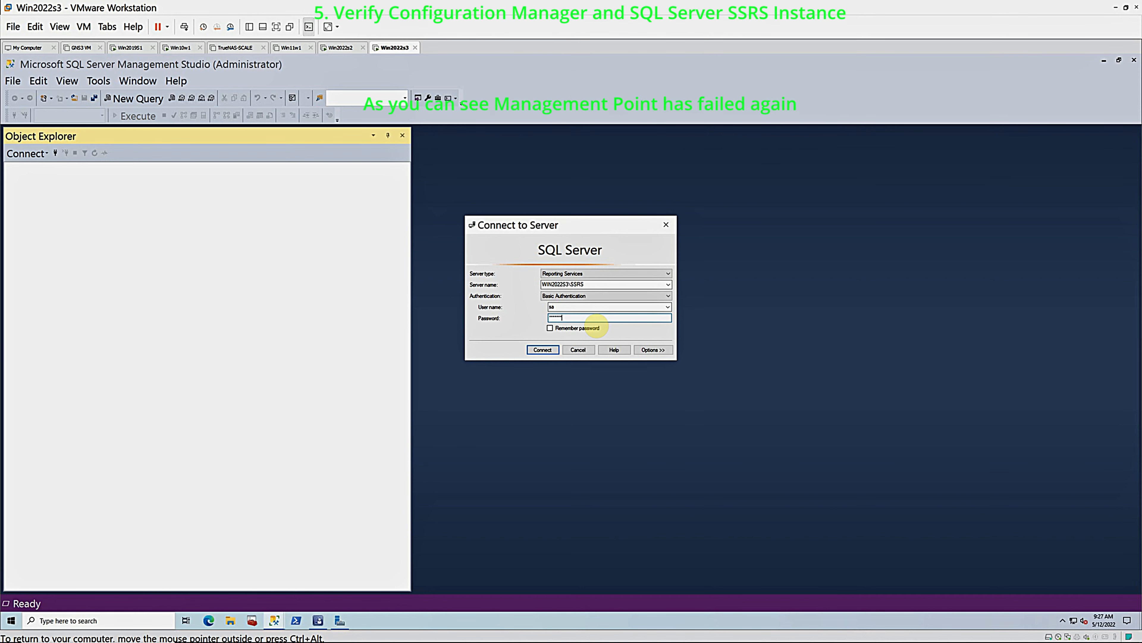
- Clear the password, change the user name to plaza\sa, enter the account password and connect to the SSRS instance
{"action": "key", "text": "BackSpace"}
{"action": "key", "text": "BackSpace"}
{"action": "key", "text": "BackSpace"}
{"action": "key", "text": "BackSpace"}
{"action": "key", "text": "BackSpace"}
{"action": "key", "text": "BackSpace"}
{"action": "key", "text": "BackSpace"}
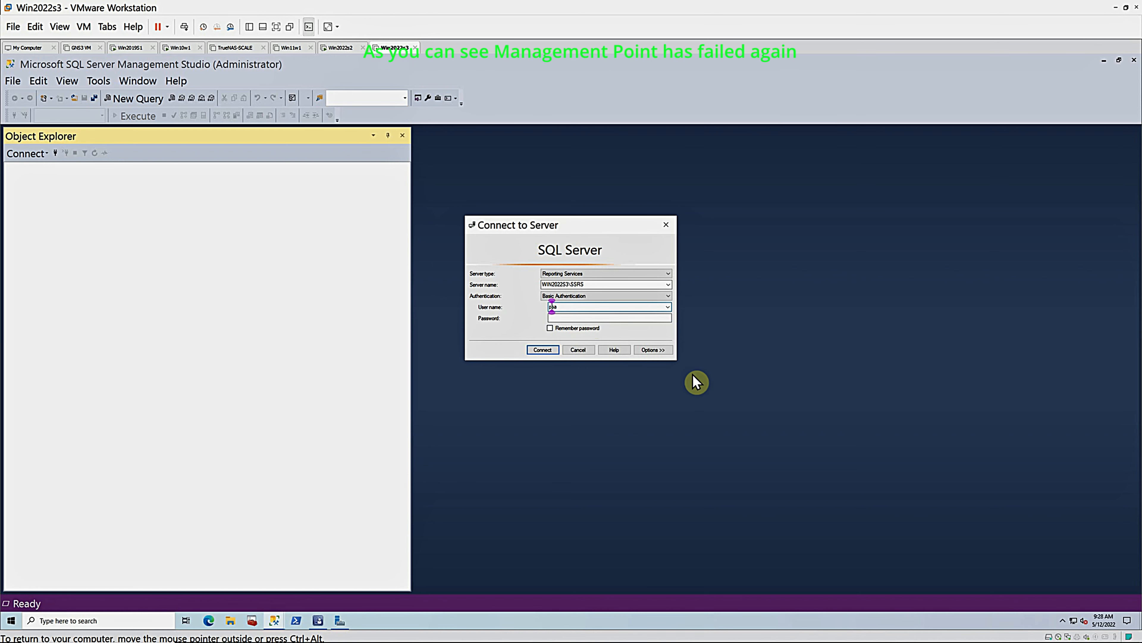
{"action": "type", "text": "plaza\\sa"}
{"action": "key", "text": "Tab"}
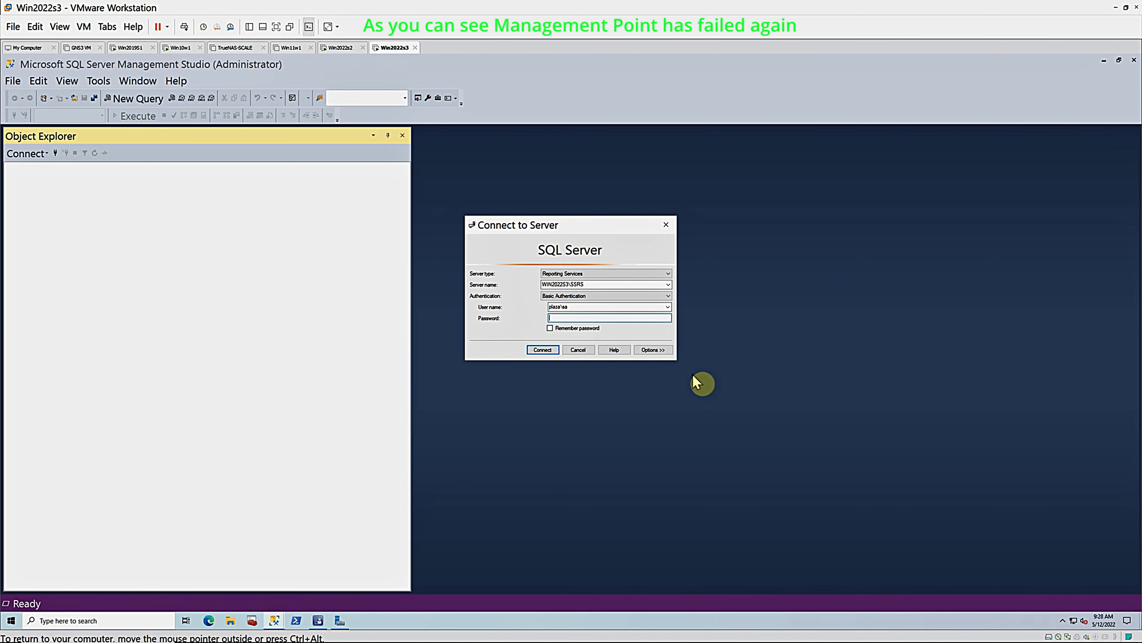
{"action": "type", "text": "**"}
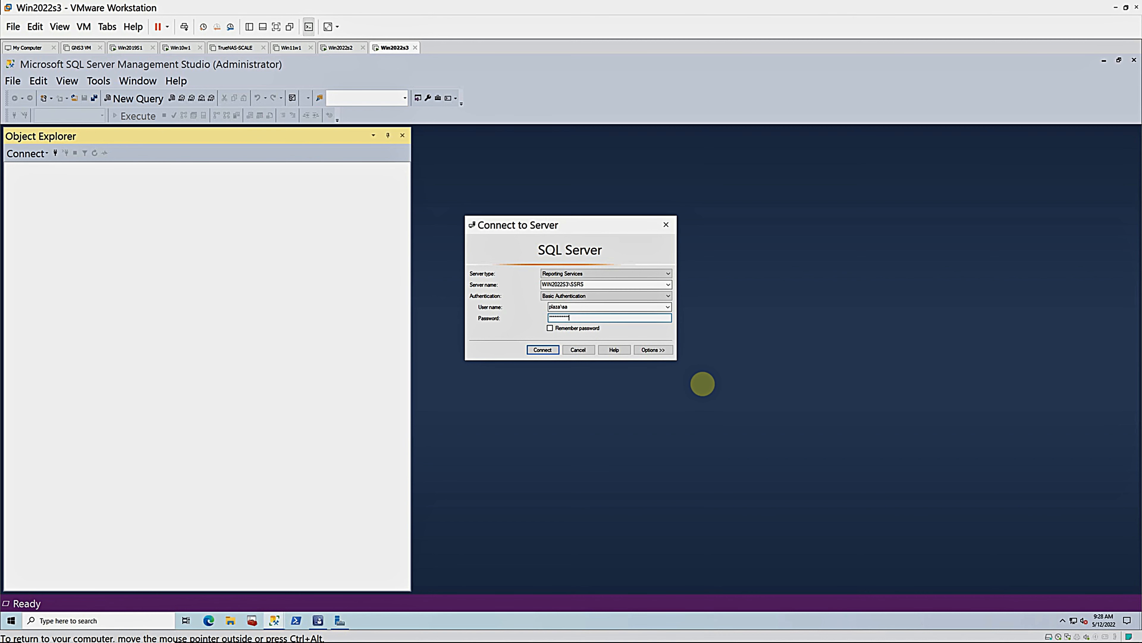
{"action": "left_click", "coordinate": [545, 353]}
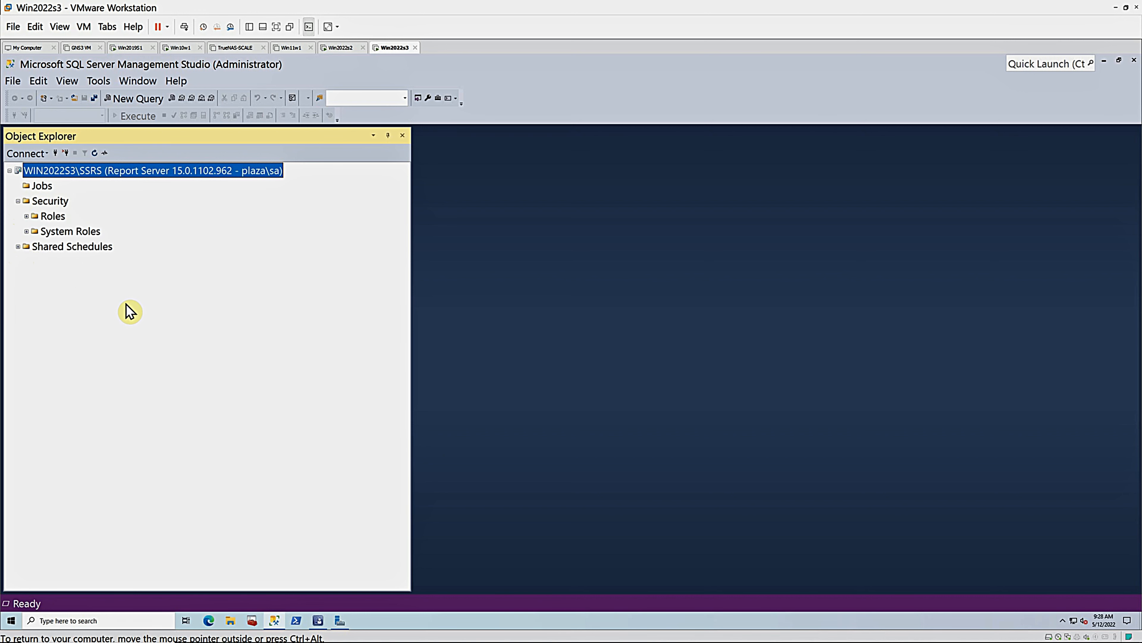
- Exit SQL Server Management Studio and open Servers and Site System Roles in Configuration Manager's Administration workspace
{"action": "left_click", "coordinate": [13, 81]}
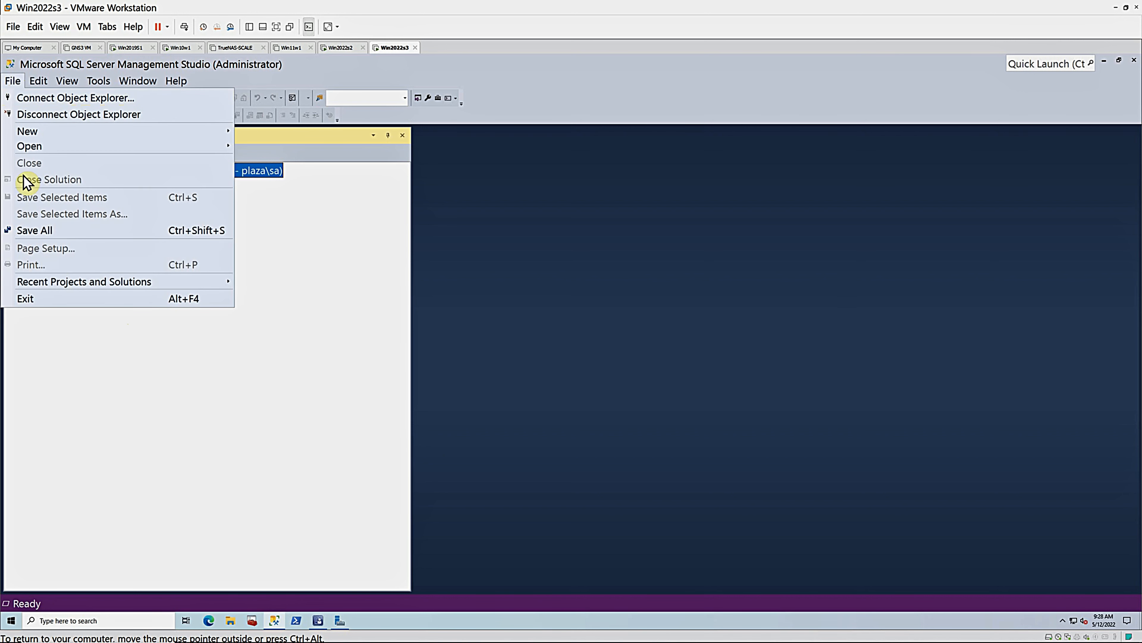
{"action": "left_click", "coordinate": [25, 299]}
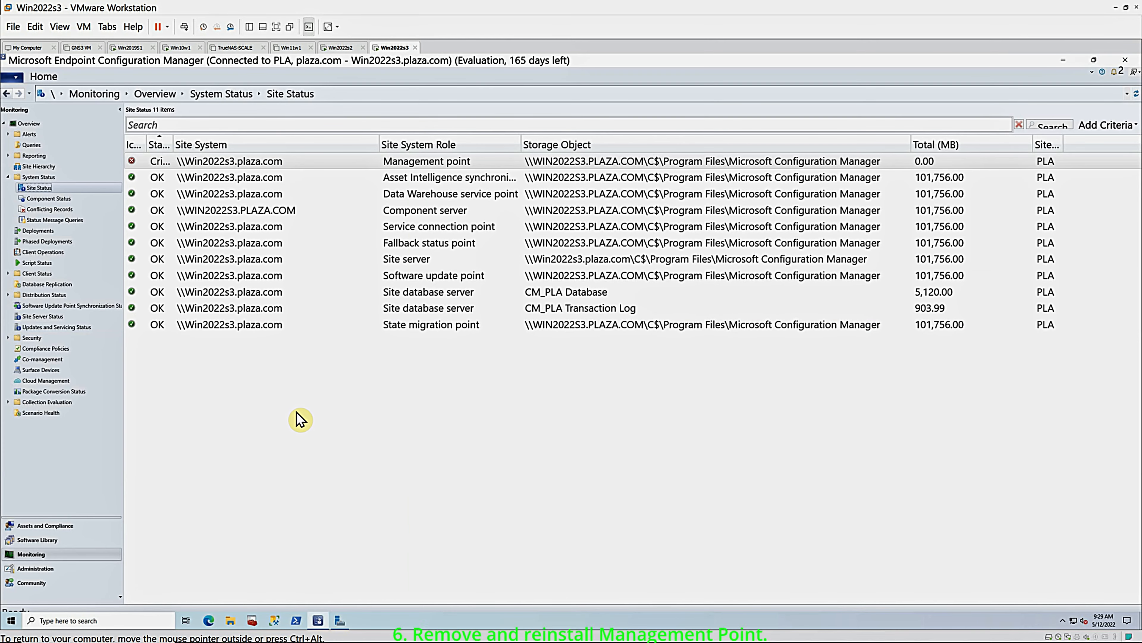
{"action": "left_click", "coordinate": [36, 568]}
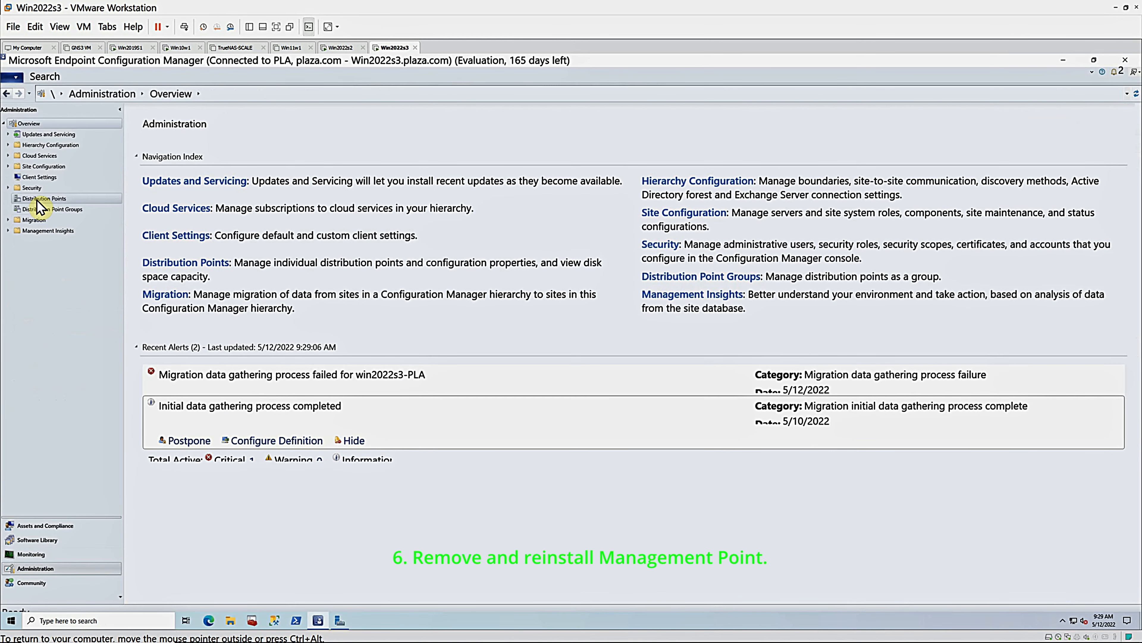
{"action": "left_click", "coordinate": [8, 166]}
{"action": "left_click", "coordinate": [39, 187]}
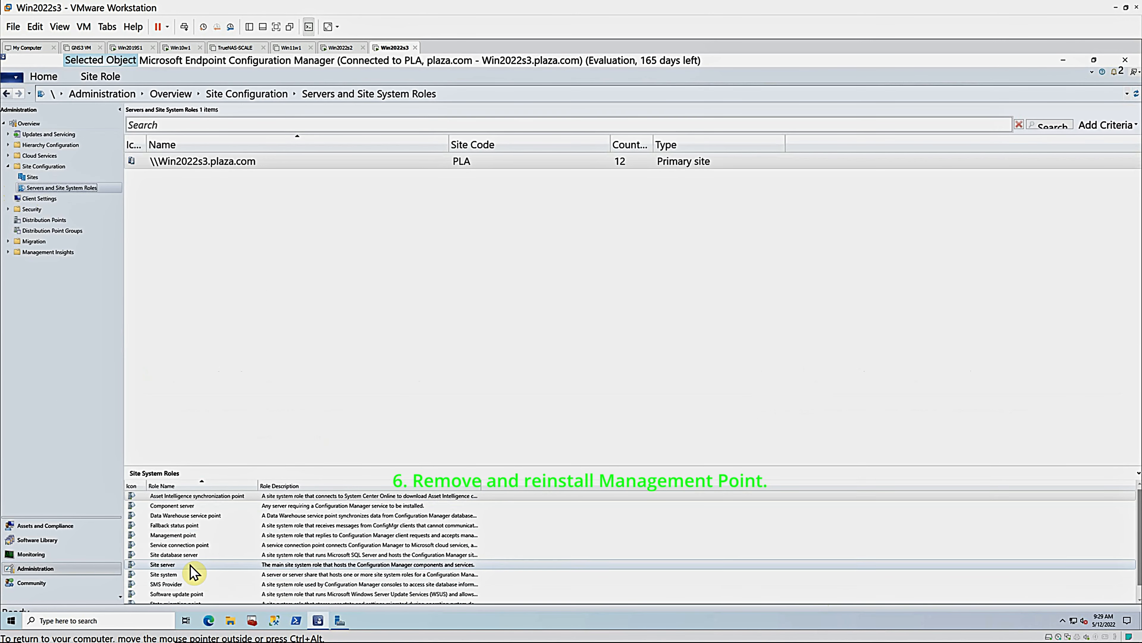
- Remove the Management point role from the site system \\Win2022s3.plaza.com and confirm the removal
{"action": "left_click", "coordinate": [188, 537]}
{"action": "right_click", "coordinate": [203, 539]}
{"action": "left_click", "coordinate": [224, 546]}
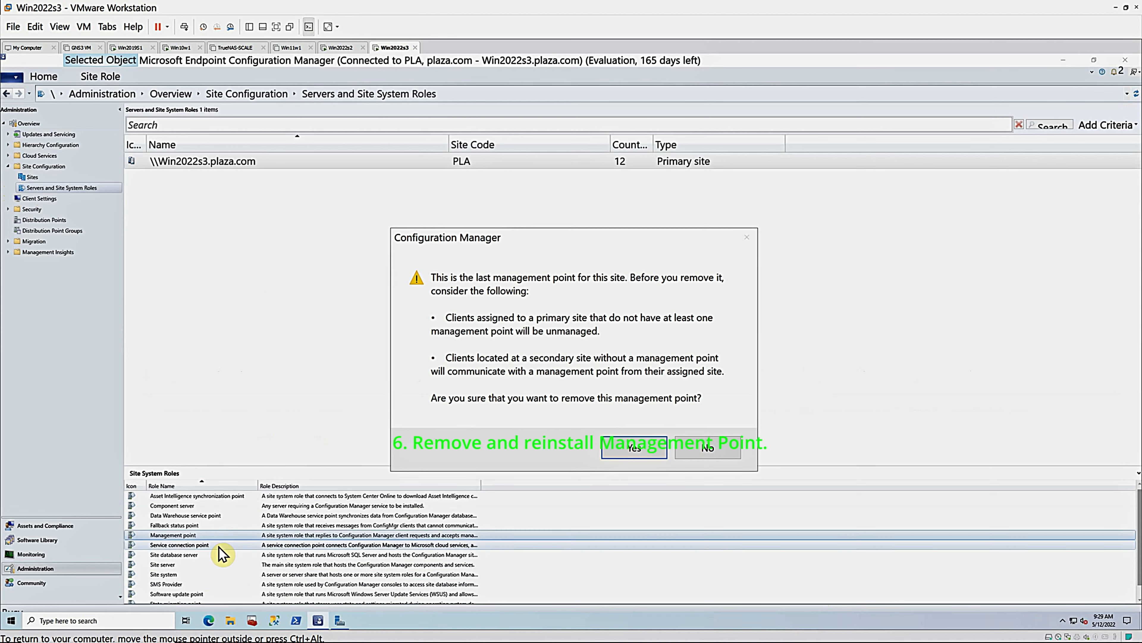
{"action": "left_click", "coordinate": [647, 460]}
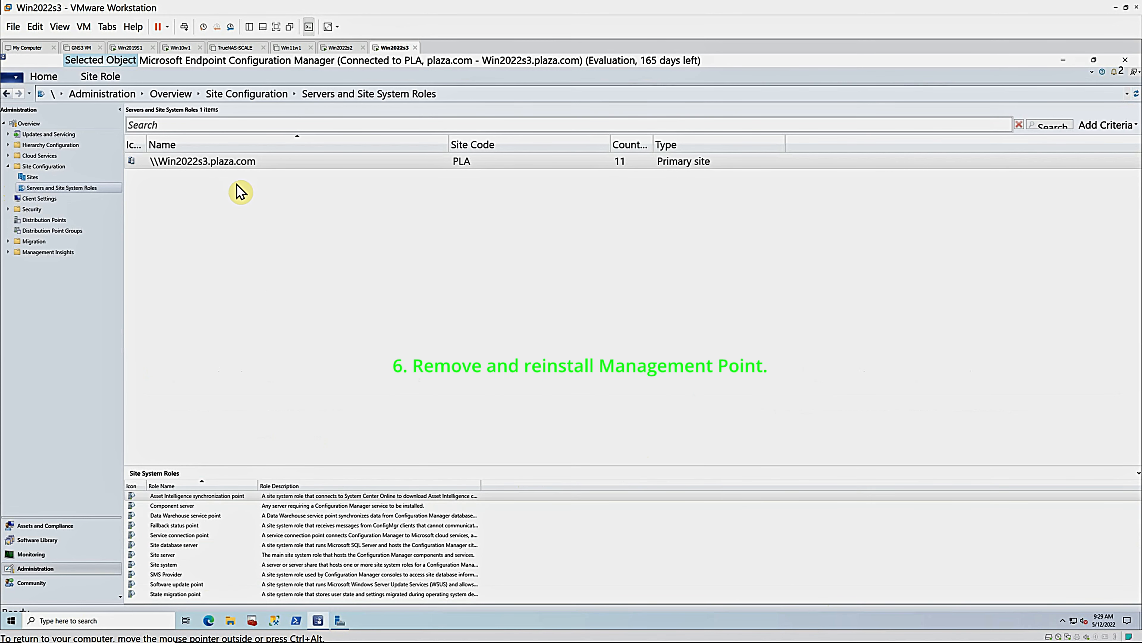
{"action": "left_click", "coordinate": [205, 167]}
{"action": "right_click", "coordinate": [206, 167]}
{"action": "left_click", "coordinate": [236, 178]}
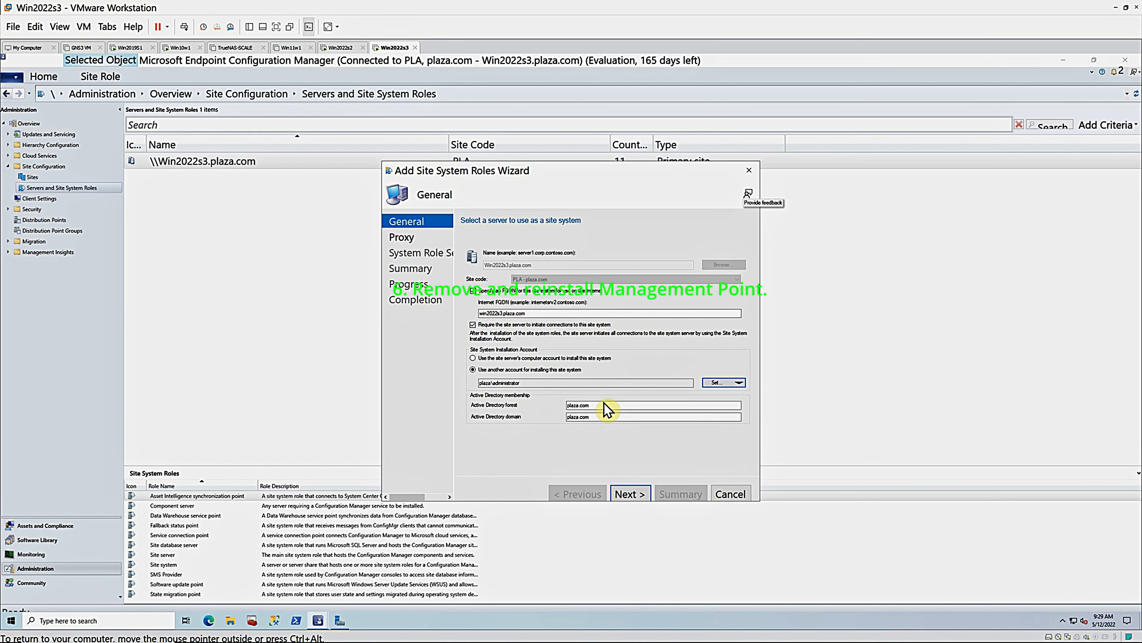
{"action": "left_click", "coordinate": [729, 493]}
{"action": "left_click", "coordinate": [592, 388]}
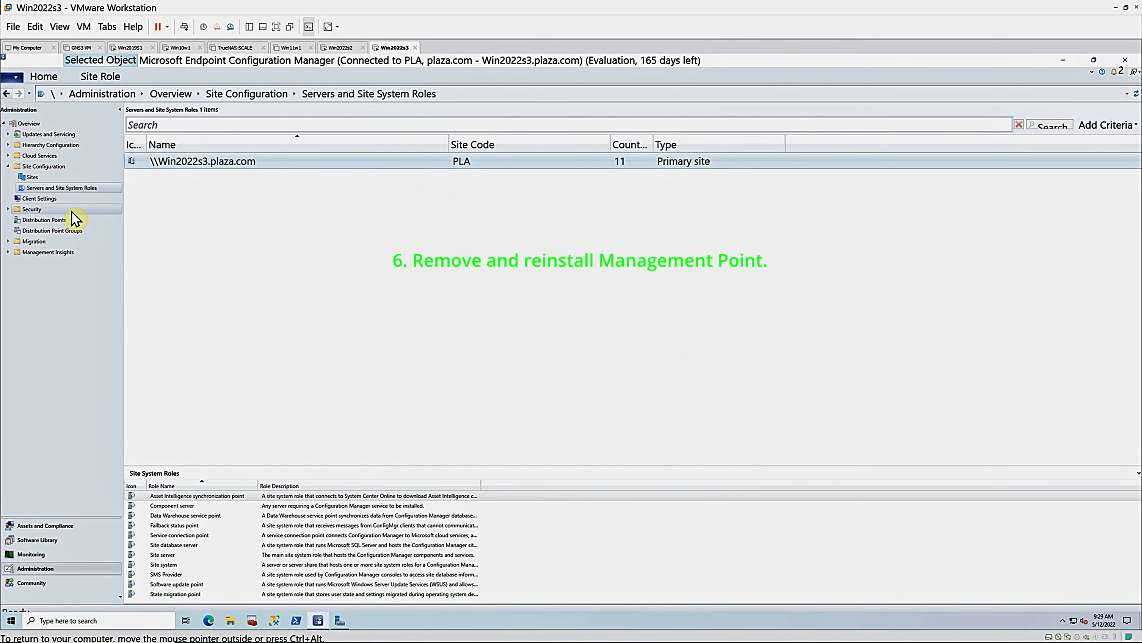
- Check the Site Status list for the management point and return to Servers and Site System Roles
{"action": "left_click", "coordinate": [31, 554]}
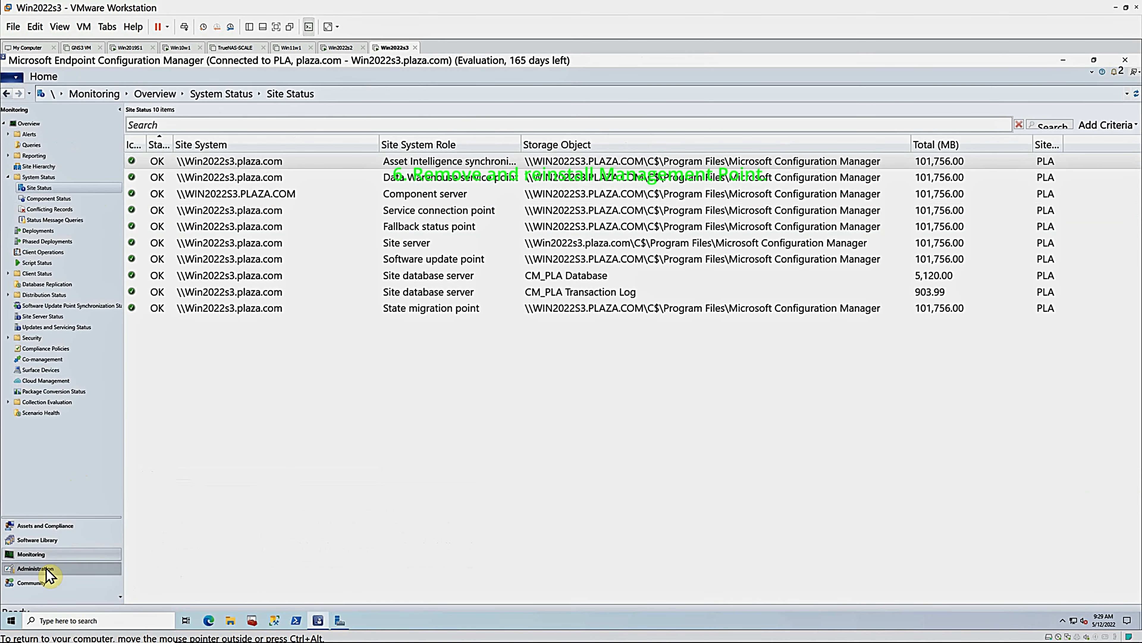
{"action": "left_click", "coordinate": [56, 569]}
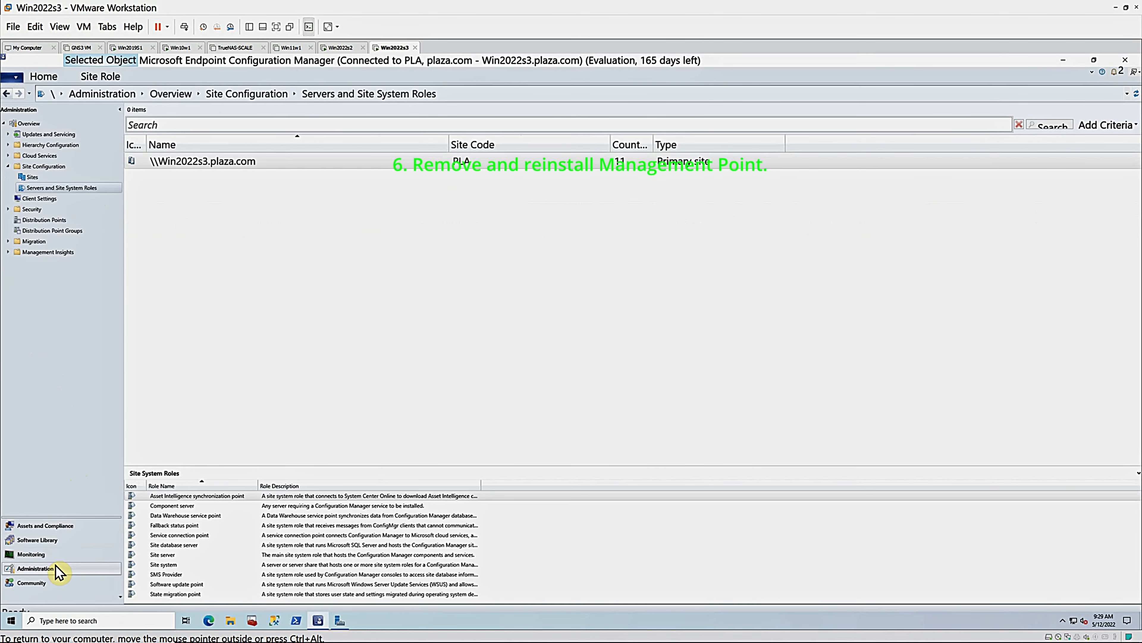
- Start adding site system roles to \\Win2022s3.plaza.com, keep the general and proxy defaults, and select the Management point role
{"action": "right_click", "coordinate": [237, 168]}
{"action": "left_click", "coordinate": [272, 177]}
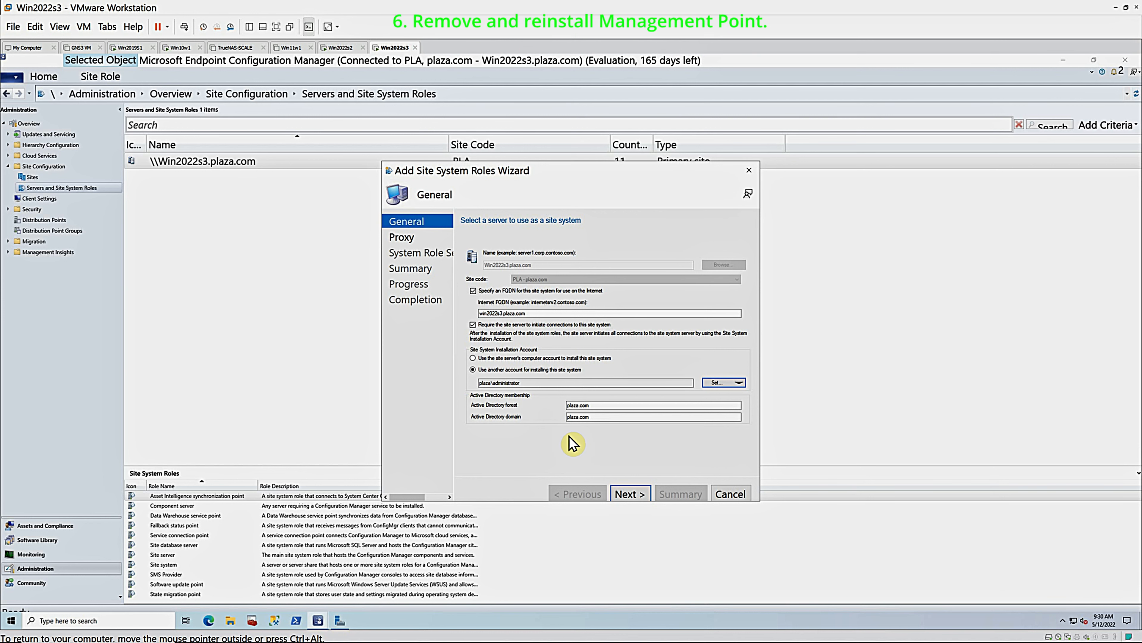
{"action": "left_click", "coordinate": [631, 494]}
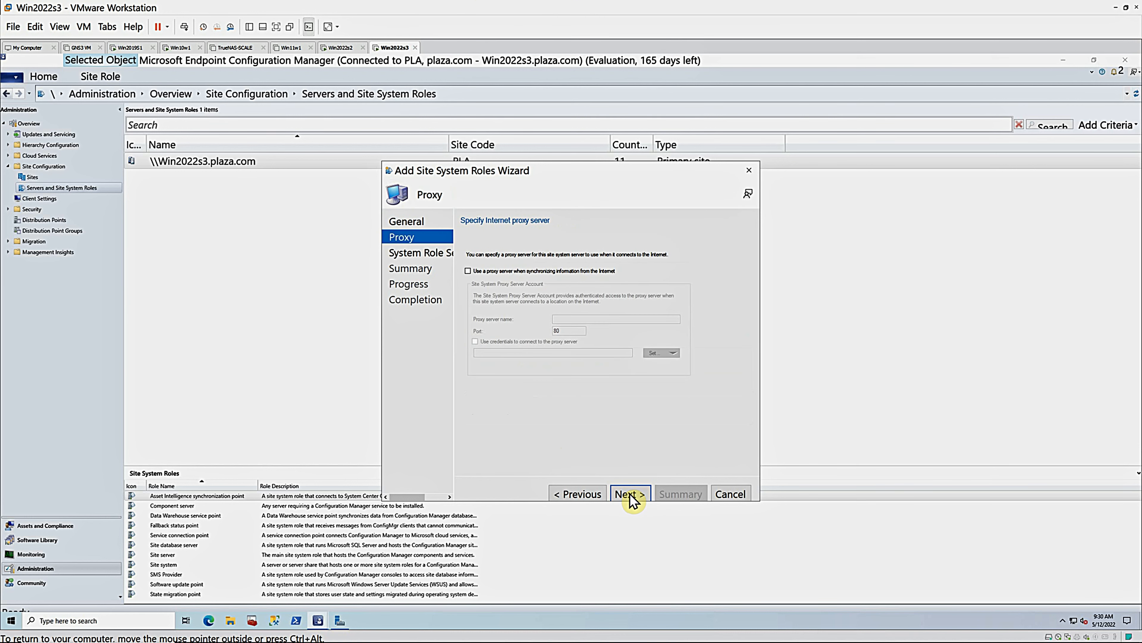
{"action": "left_click", "coordinate": [630, 494]}
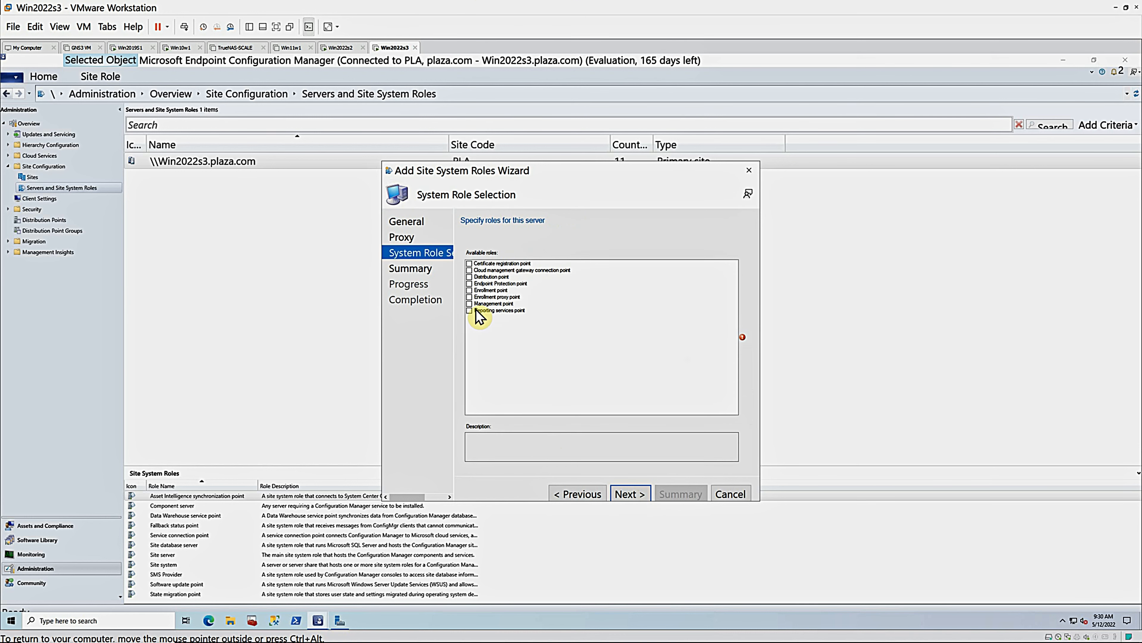
{"action": "left_click", "coordinate": [469, 304]}
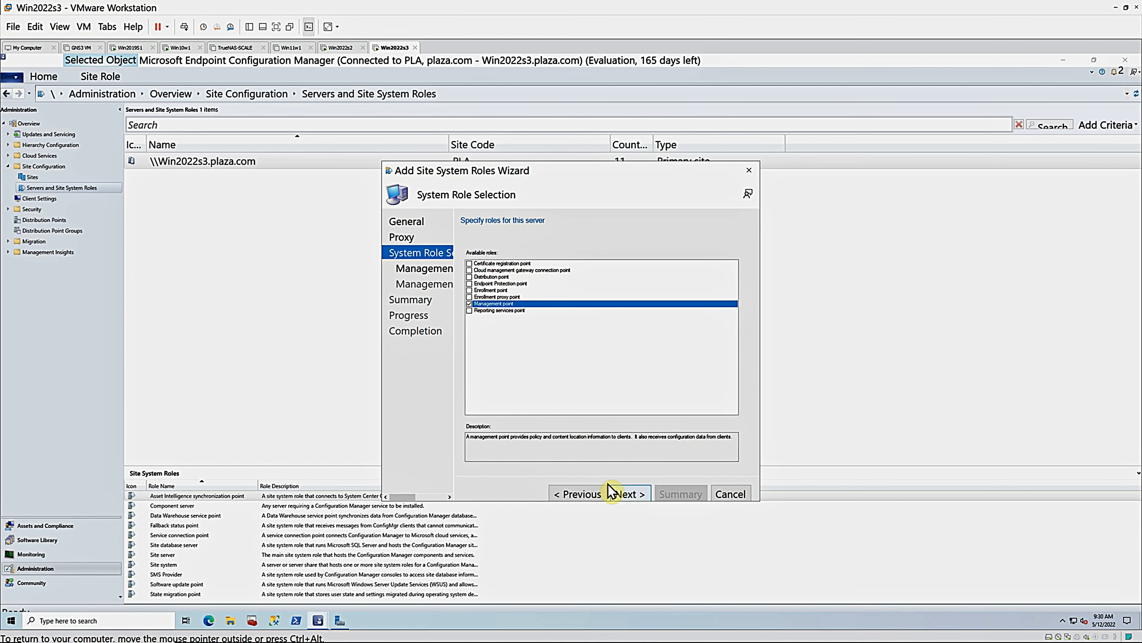
{"action": "left_click", "coordinate": [630, 494]}
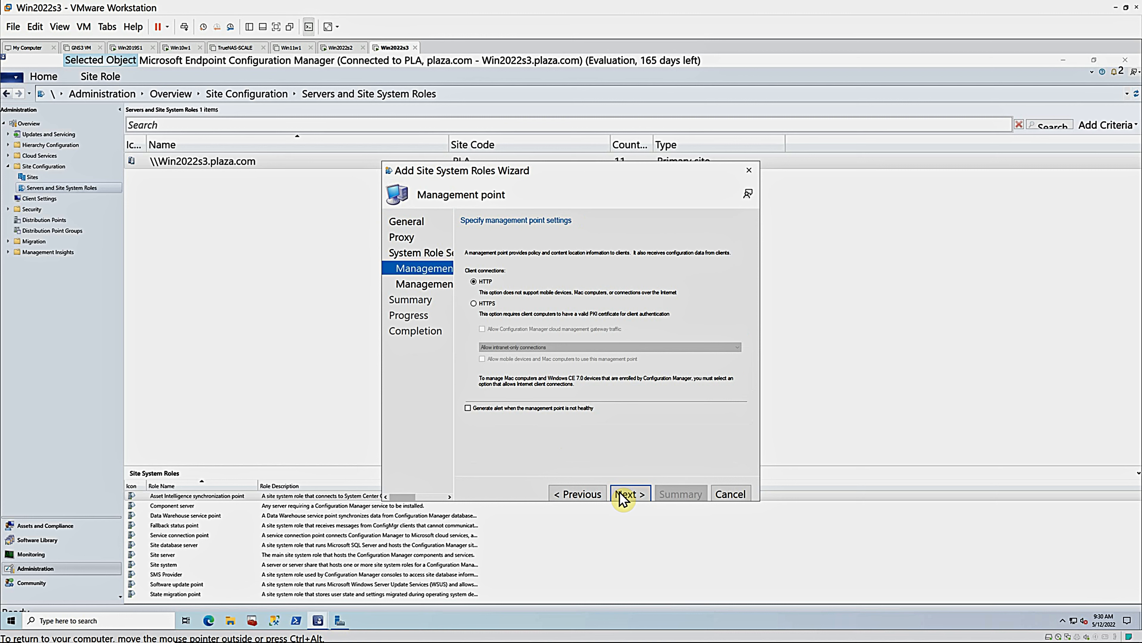
- Keep HTTP client connections, set the management point's SQL Server database connection account to plaza\sa, and complete the role installation
{"action": "left_click", "coordinate": [623, 497]}
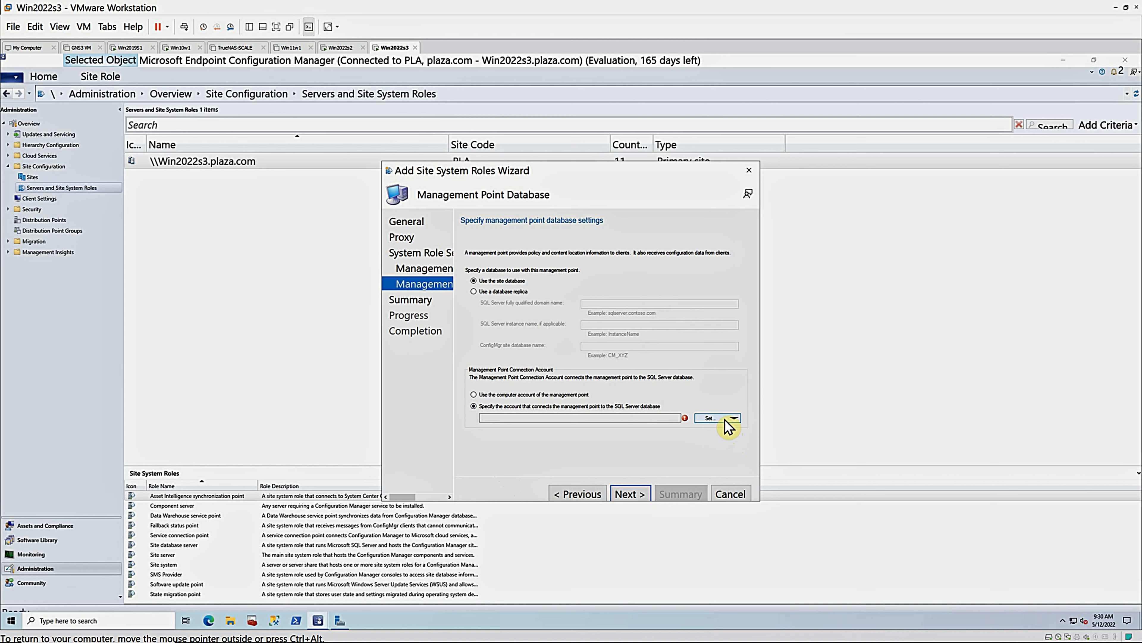
{"action": "left_click", "coordinate": [733, 433]}
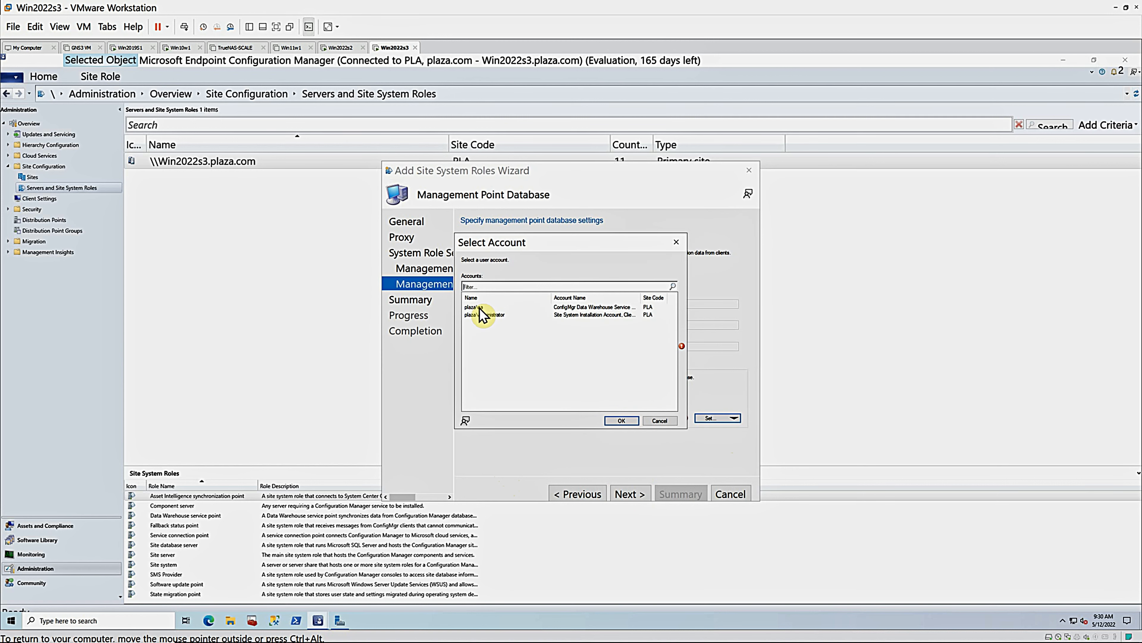
{"action": "left_click", "coordinate": [627, 422]}
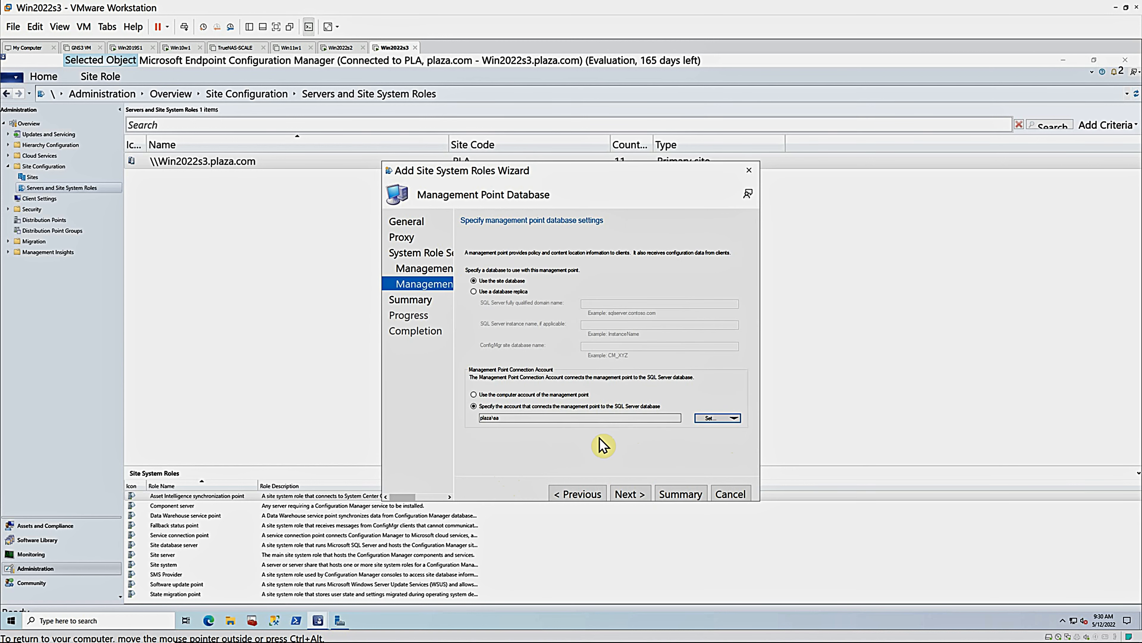
{"action": "left_click", "coordinate": [637, 494]}
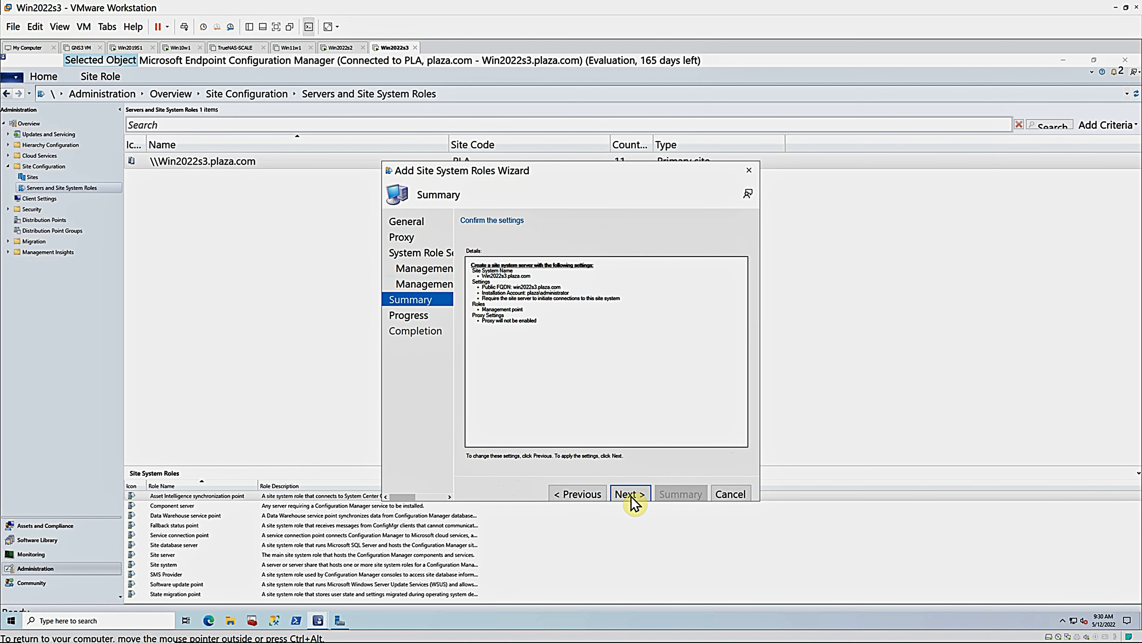
{"action": "left_click", "coordinate": [632, 495]}
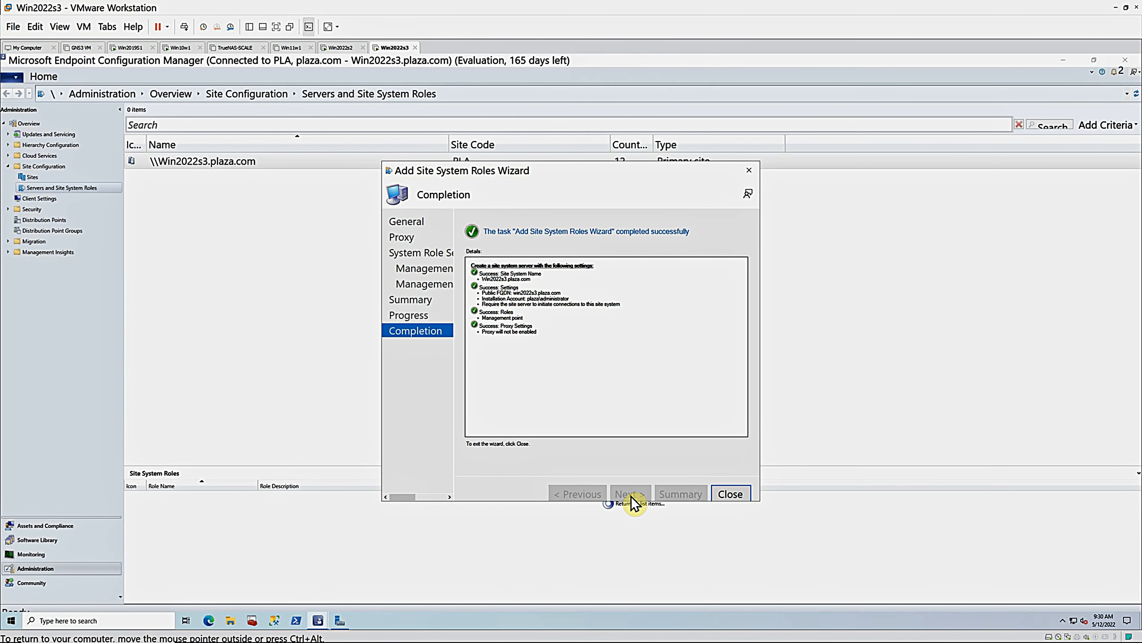
{"action": "left_click", "coordinate": [731, 494]}
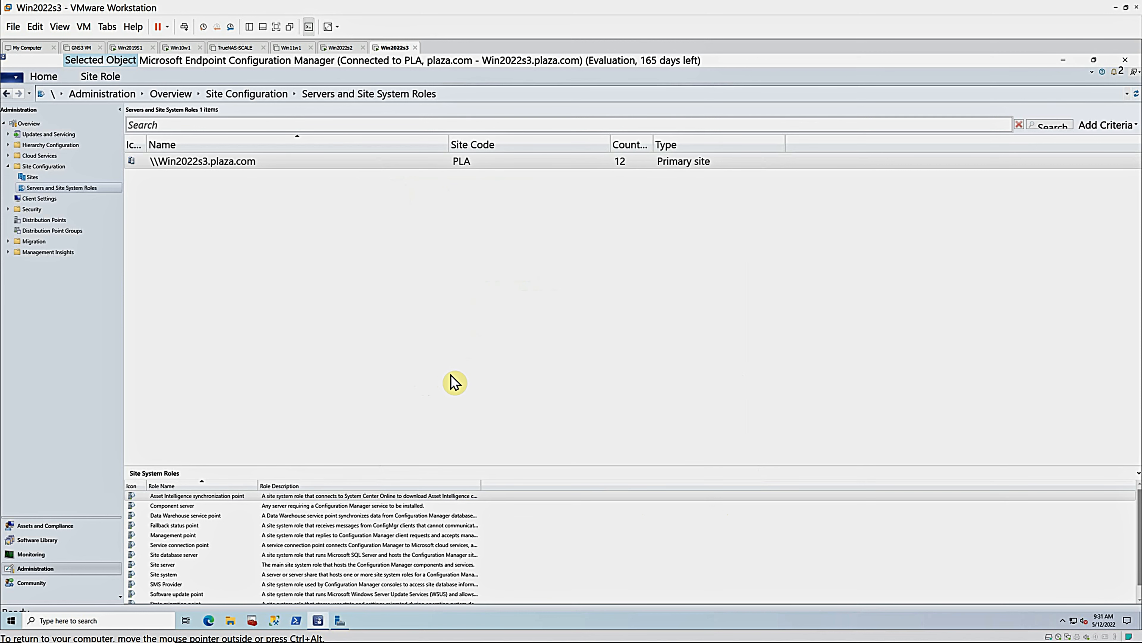
- Check the primary site under Sites and the Site Status list in the Monitoring workspace
{"action": "left_click", "coordinate": [32, 178]}
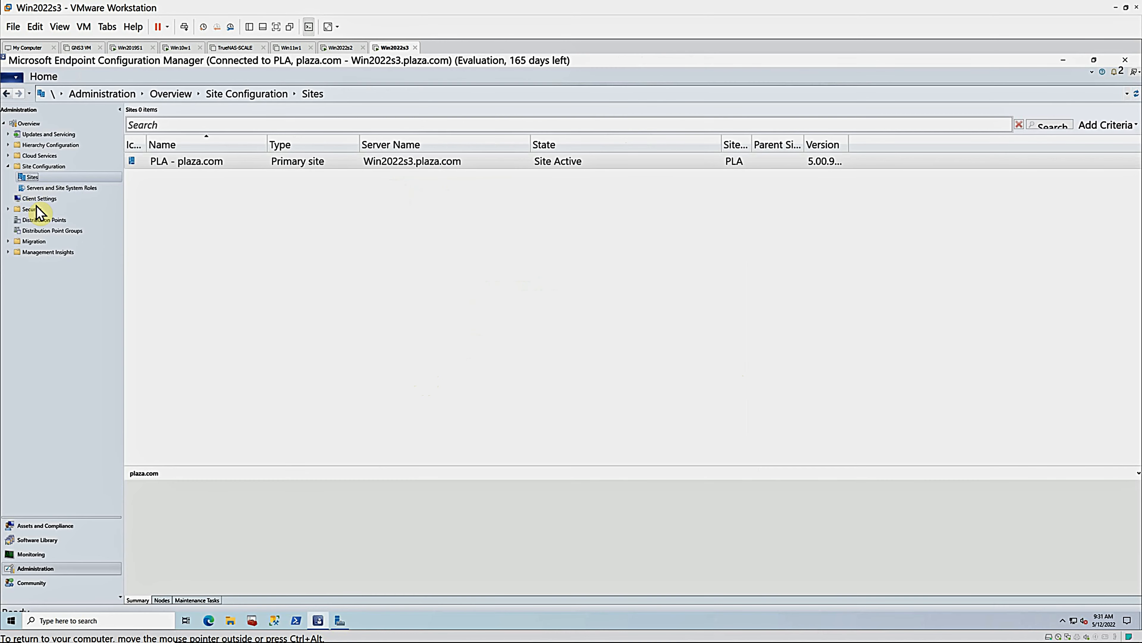
{"action": "left_click", "coordinate": [31, 554]}
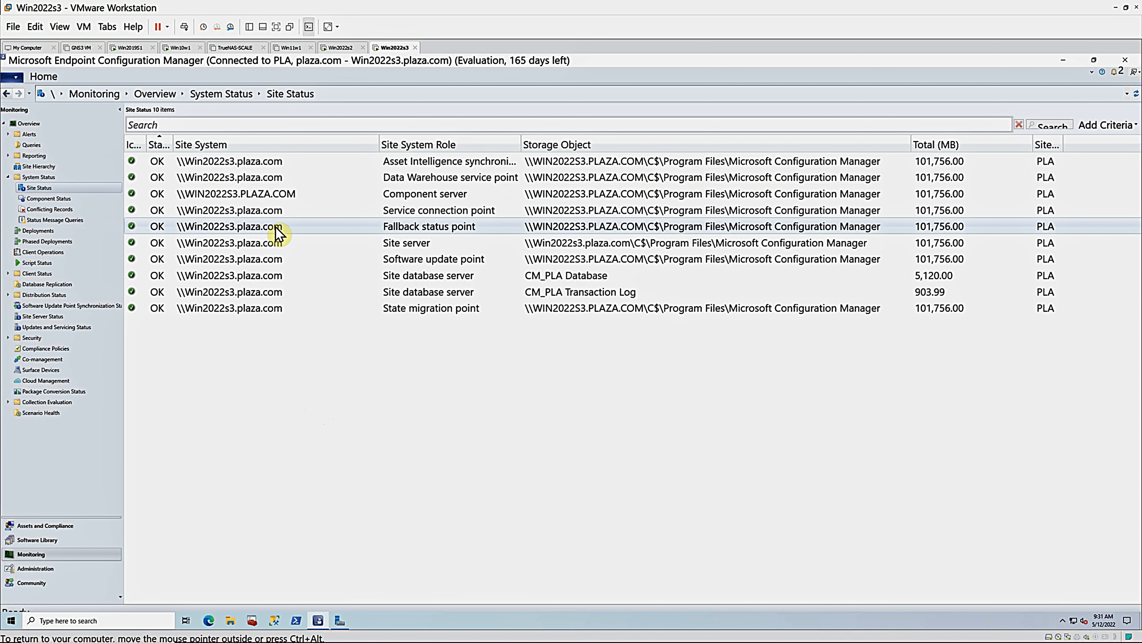
{"action": "mouse_move", "coordinate": [891, 642]}
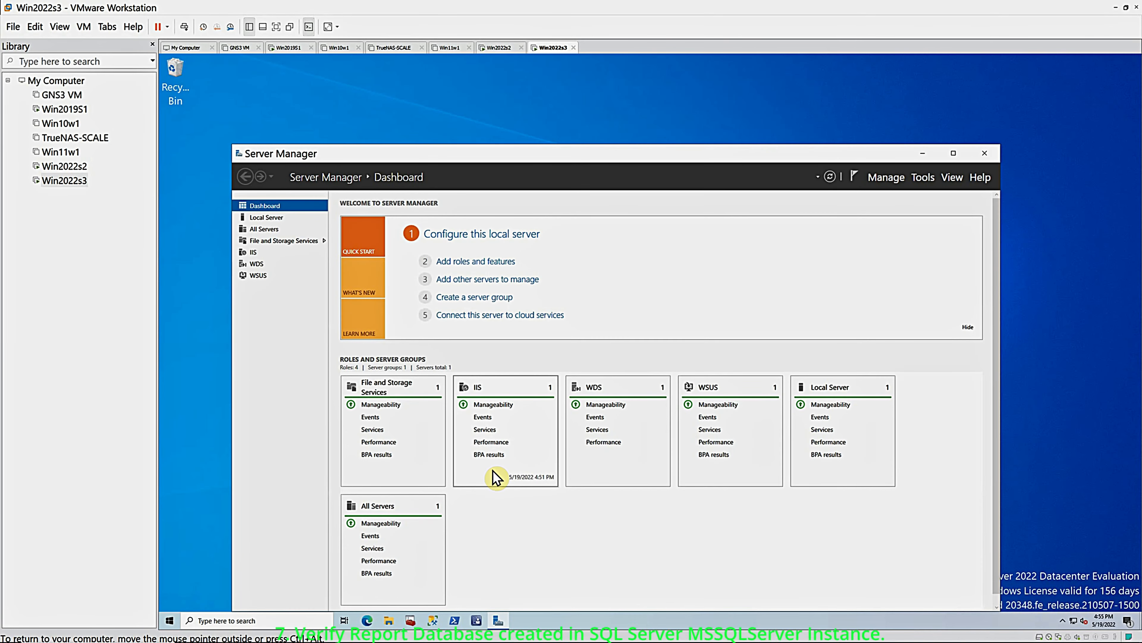
- Search the server for SQL tools and launch Microsoft SQL Server Management Studio 18
{"action": "left_click", "coordinate": [200, 625]}
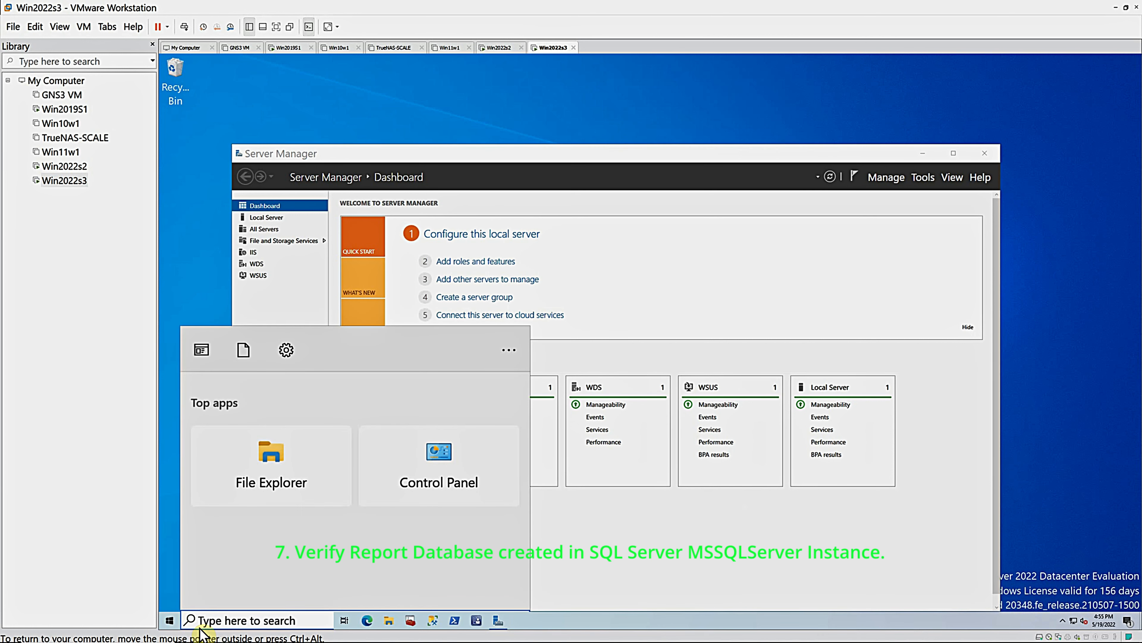
{"action": "type", "text": "servicesq"}
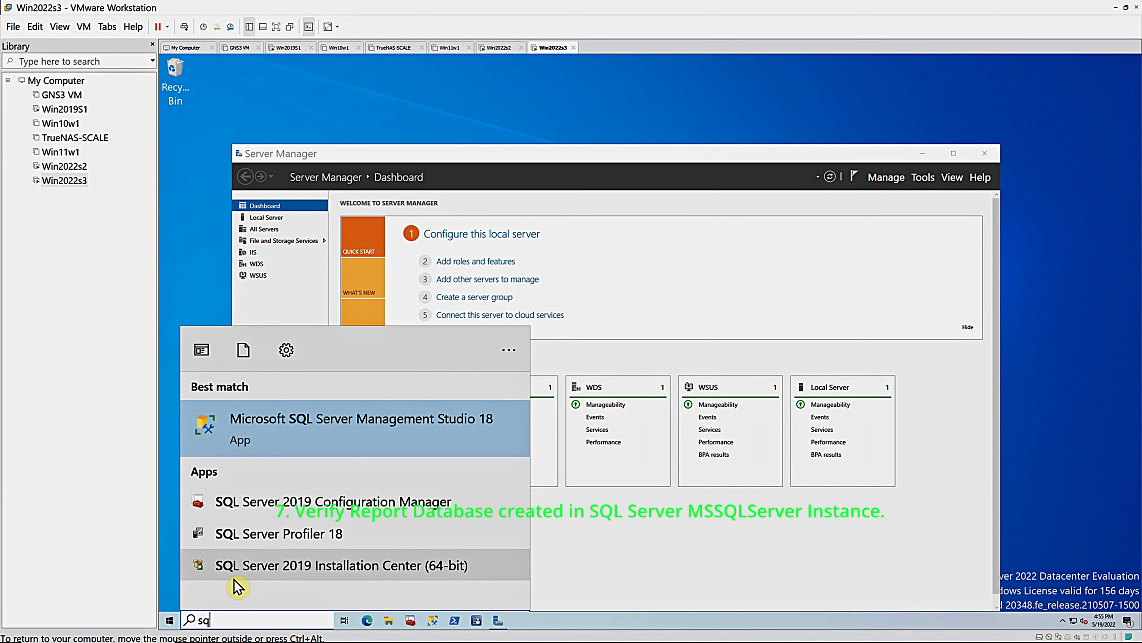
{"action": "left_click", "coordinate": [332, 426]}
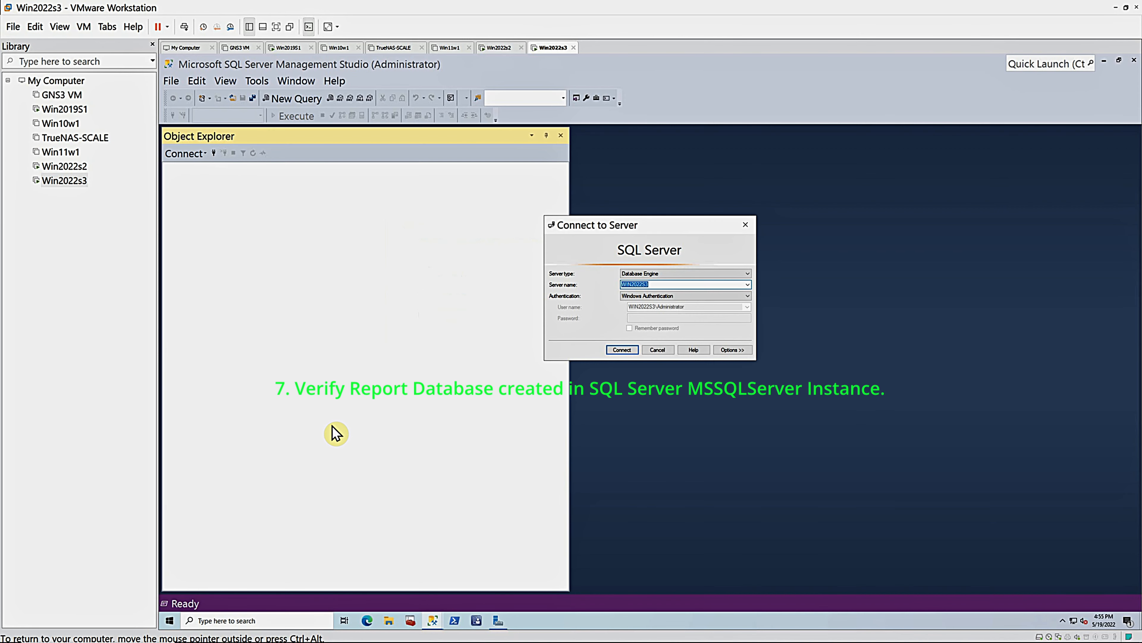
- Connect to the WIN2022S3 Database Engine to check CM_PLA_Report_DB and CM_PLA_Report_DBTempDB under Databases, and exit SQL Server Management Studio
{"action": "left_click", "coordinate": [616, 353]}
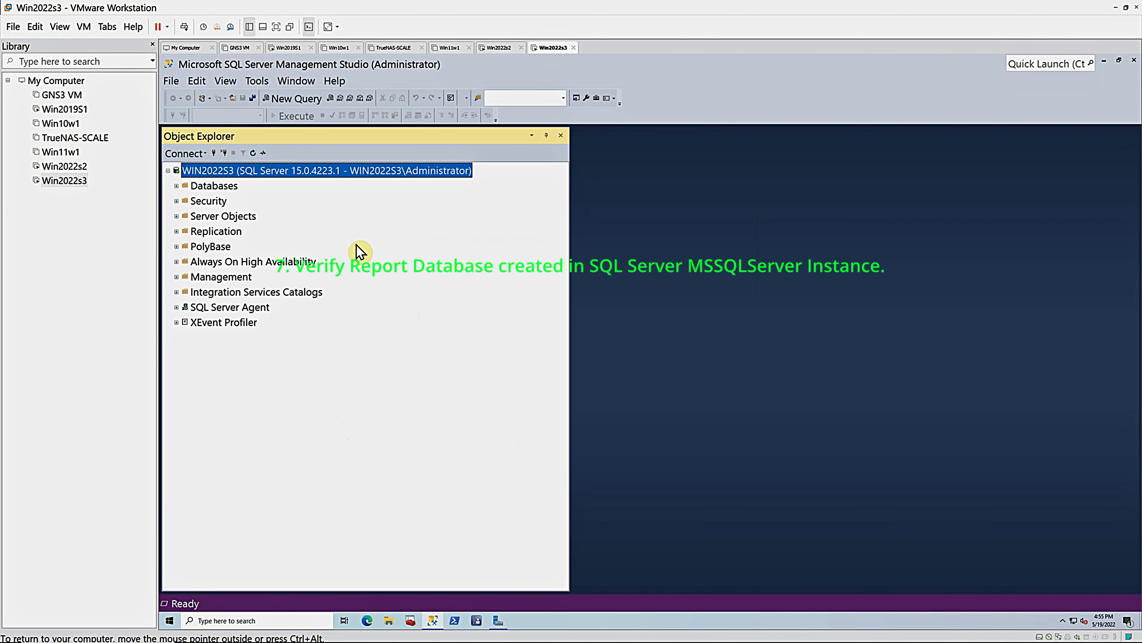
{"action": "left_click", "coordinate": [177, 186]}
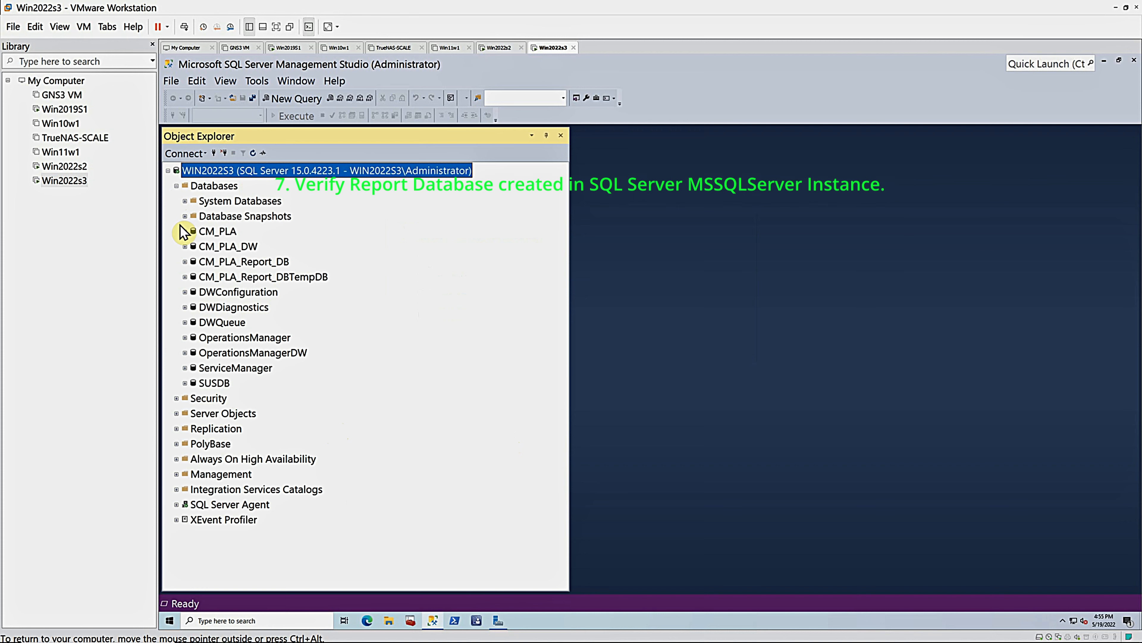
{"action": "left_click", "coordinate": [222, 261]}
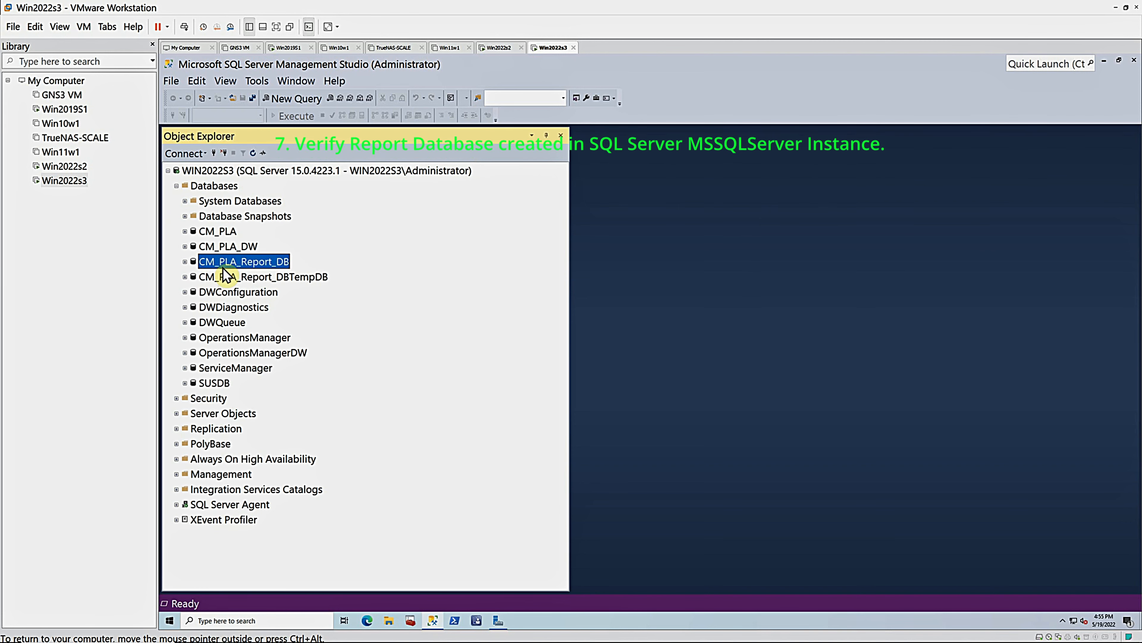
{"action": "left_click", "coordinate": [222, 276]}
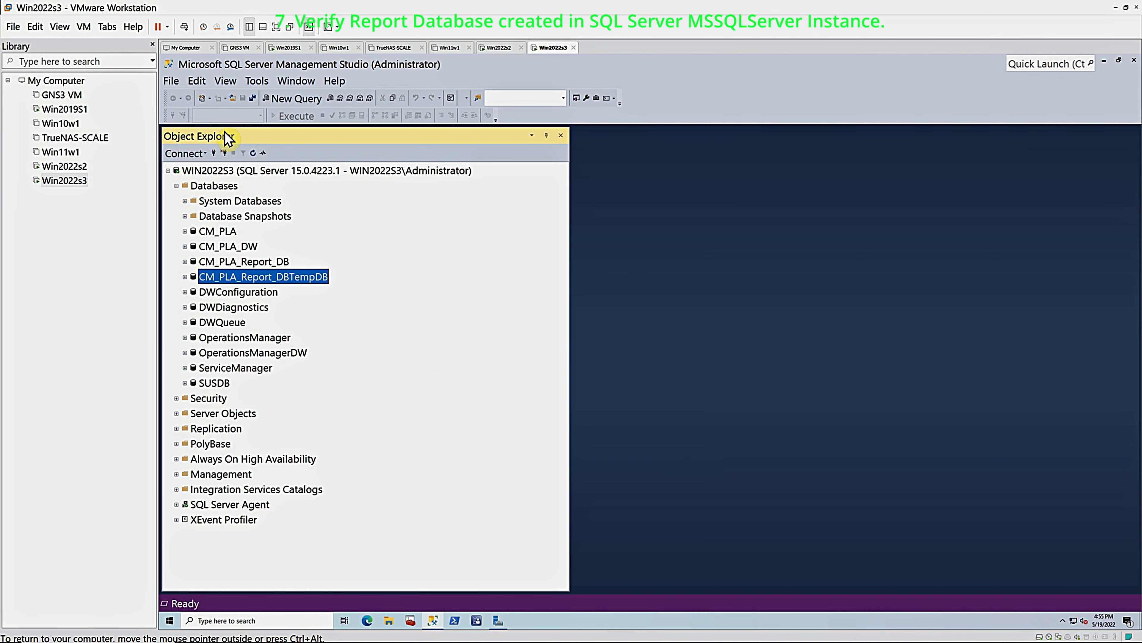
{"action": "left_click", "coordinate": [172, 81]}
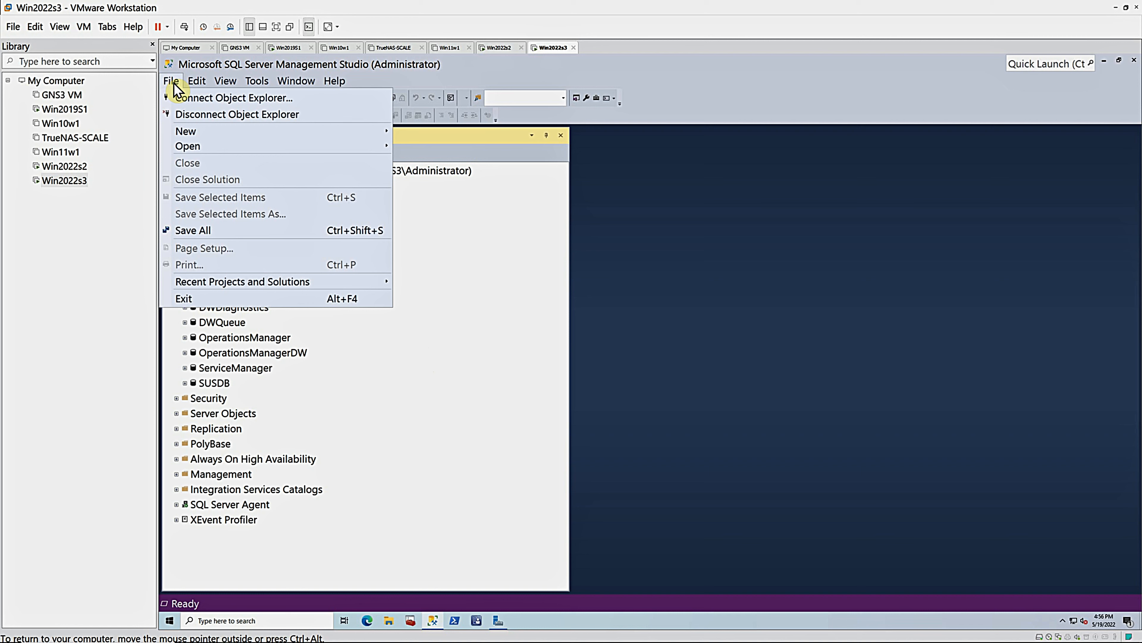
{"action": "left_click", "coordinate": [184, 301]}
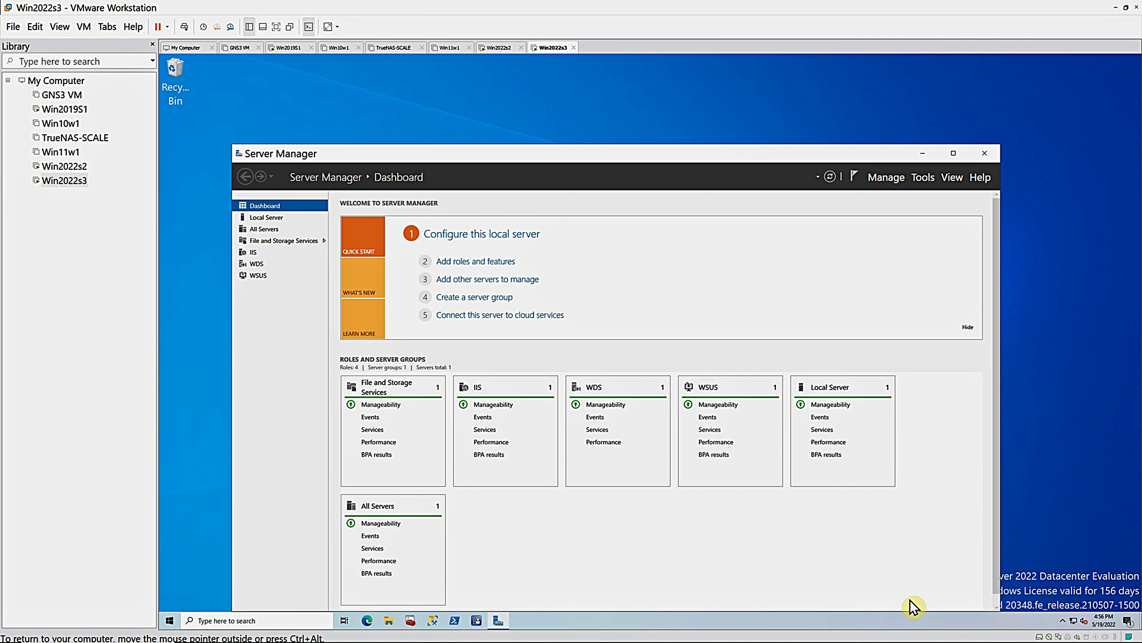
{"action": "mouse_move", "coordinate": [1006, 638]}
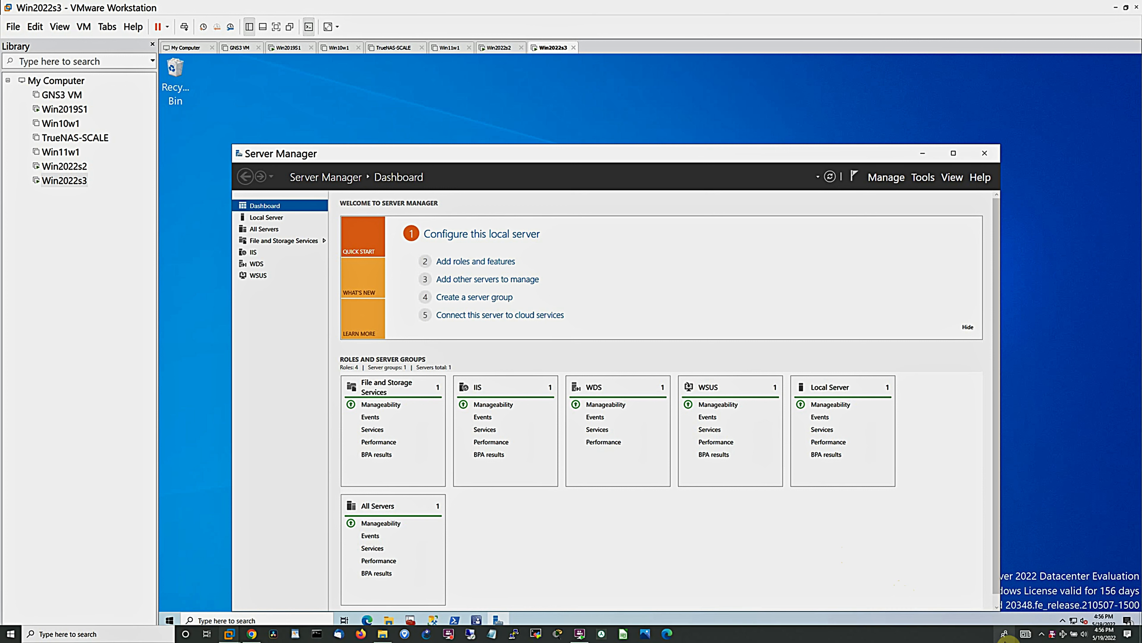
{"action": "right_click", "coordinate": [1053, 636]}
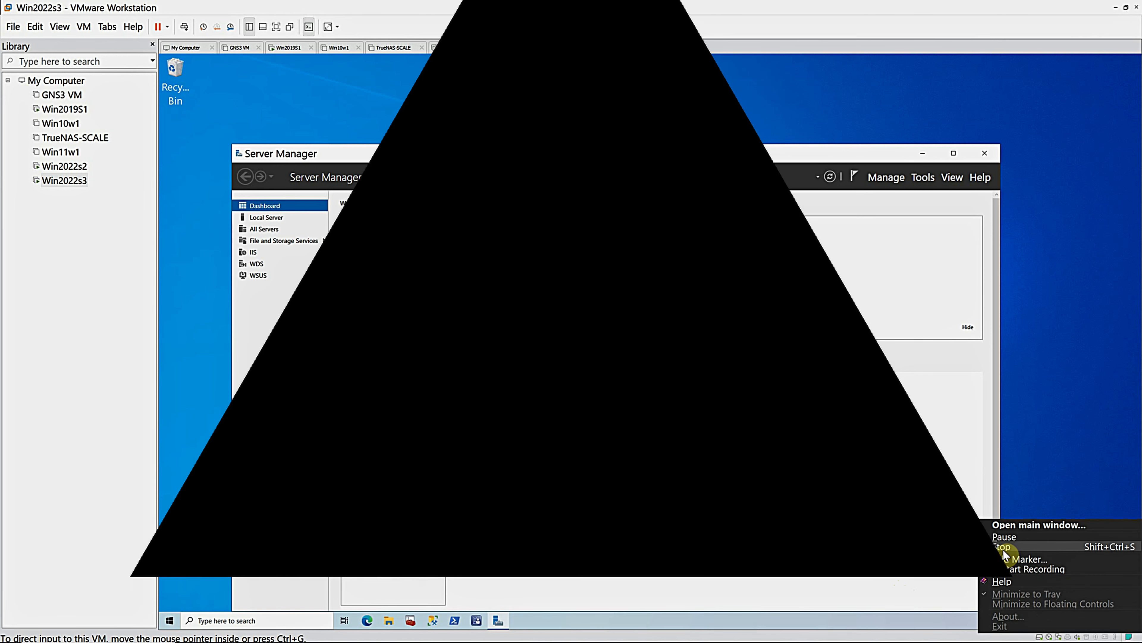